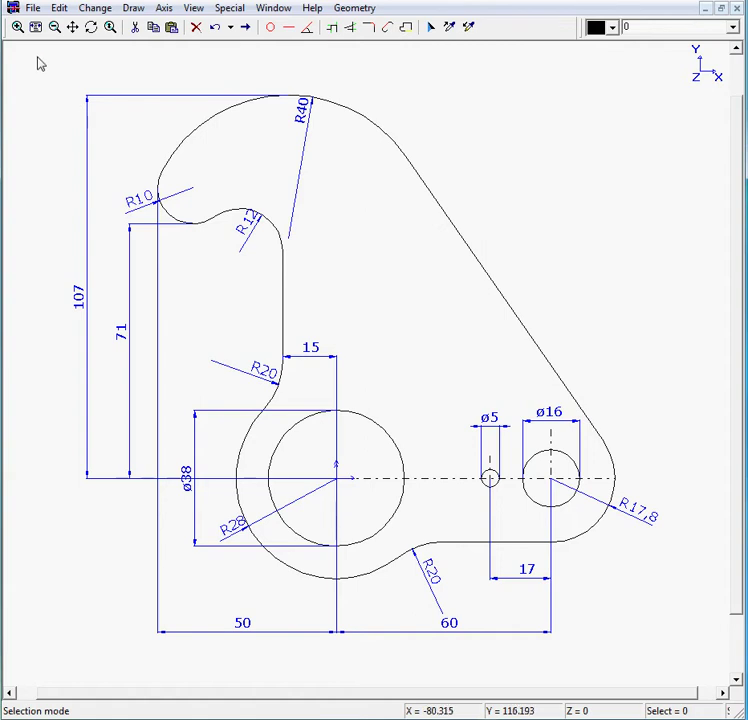
# Window-select the entire existing dimensioned bracket drawing
pyautogui.moveTo(20, 50)
pyautogui.mouseDown()
pyautogui.moveTo(80, 127)
pyautogui.moveTo(347, 404)
pyautogui.moveTo(523, 566)
pyautogui.moveTo(688, 681)
pyautogui.mouseUp()
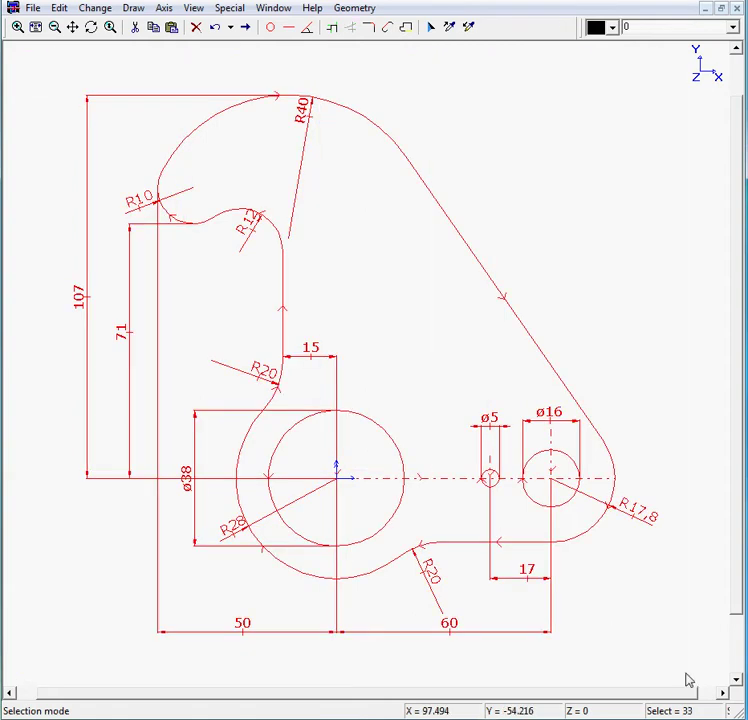
# Delete the old drawing, then draw an R28 arc at the origin from 135° to 360°
pyautogui.click(197, 28)
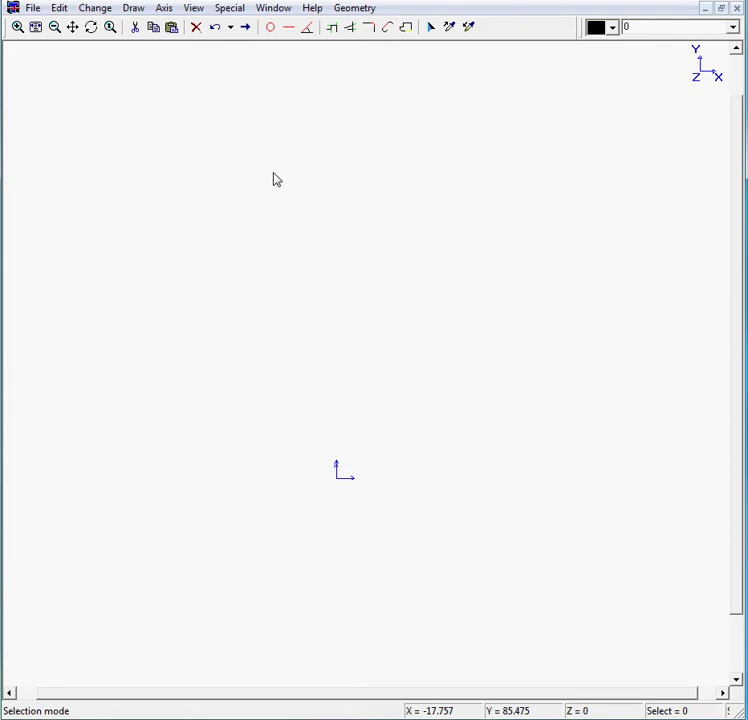
pyautogui.click(270, 28)
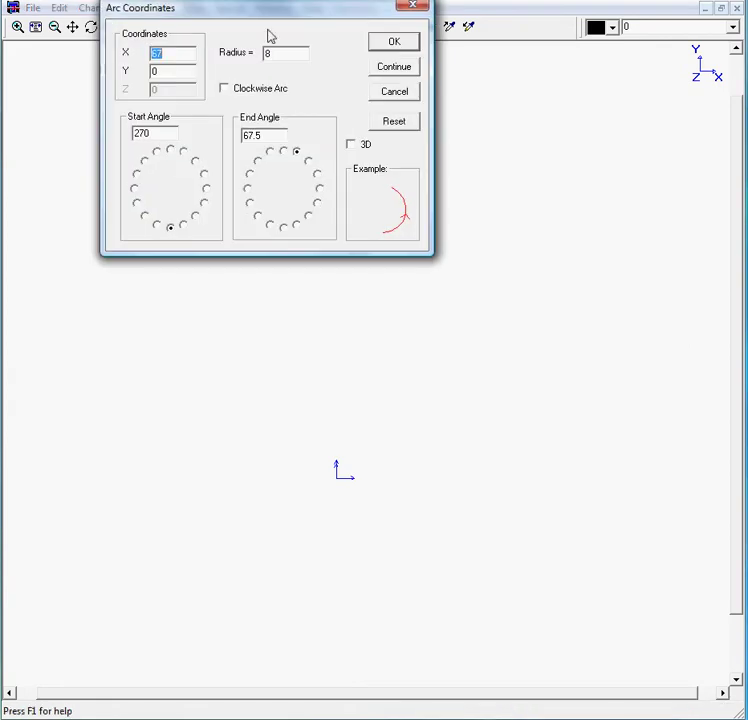
pyautogui.moveTo(265, 10); pyautogui.dragTo(263, 93)
pyautogui.click(396, 204)
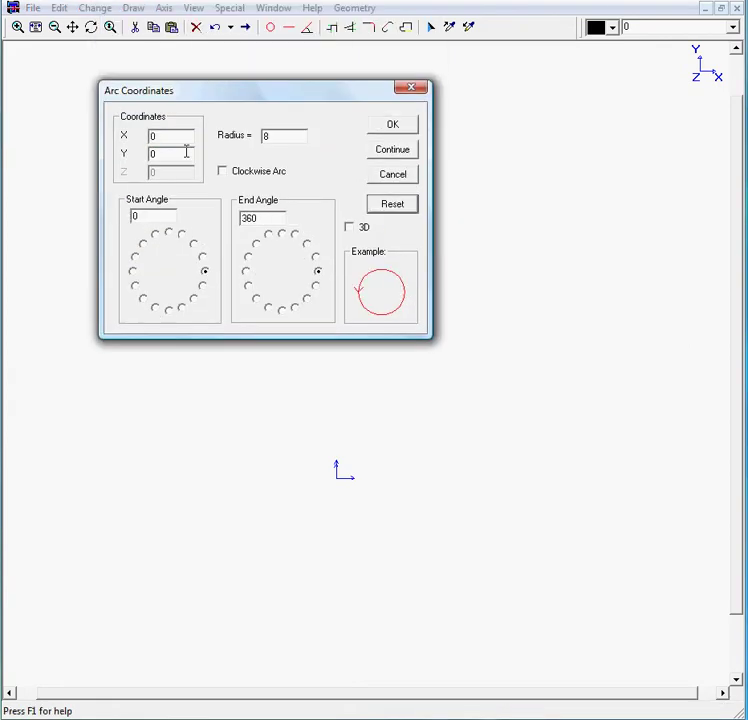
pyautogui.doubleClick(268, 137)
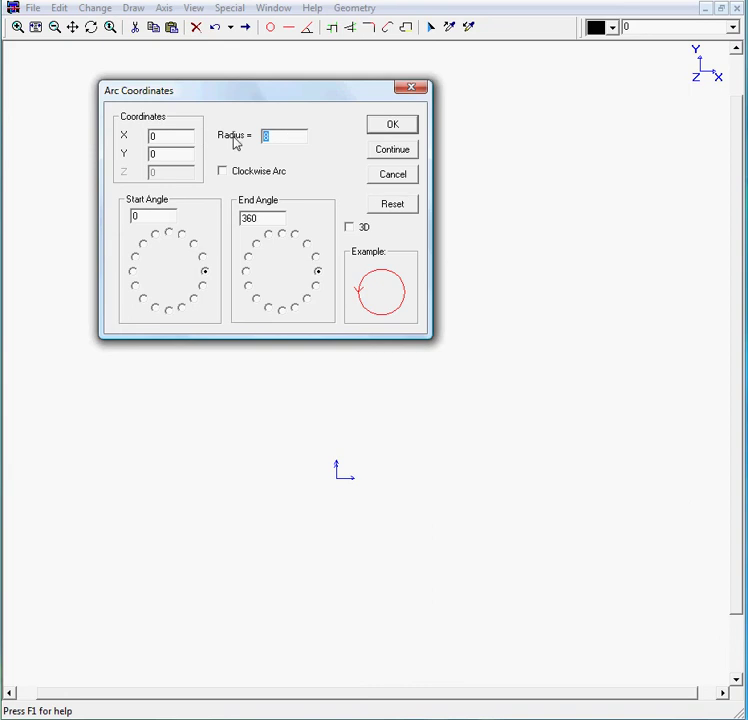
pyautogui.write('28')
pyautogui.click(142, 245)
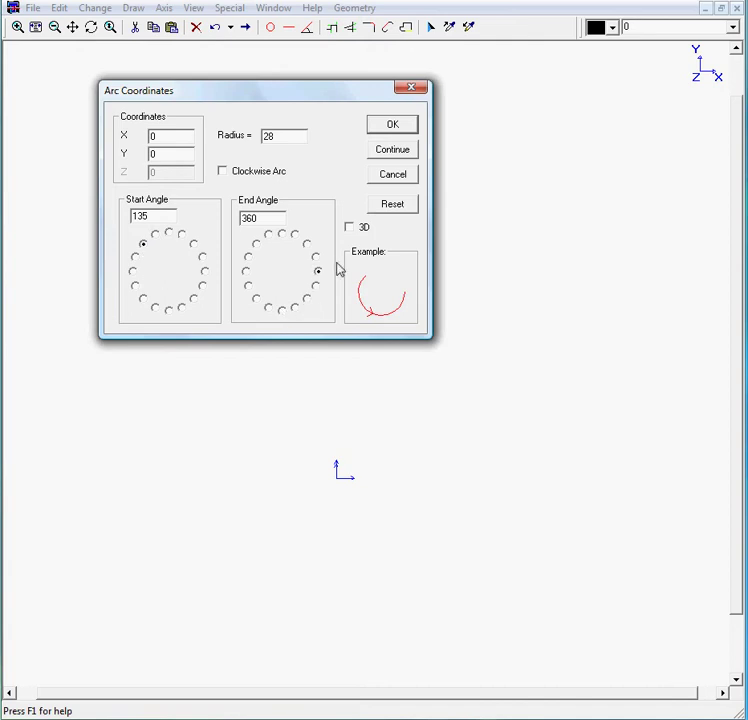
pyautogui.click(390, 125)
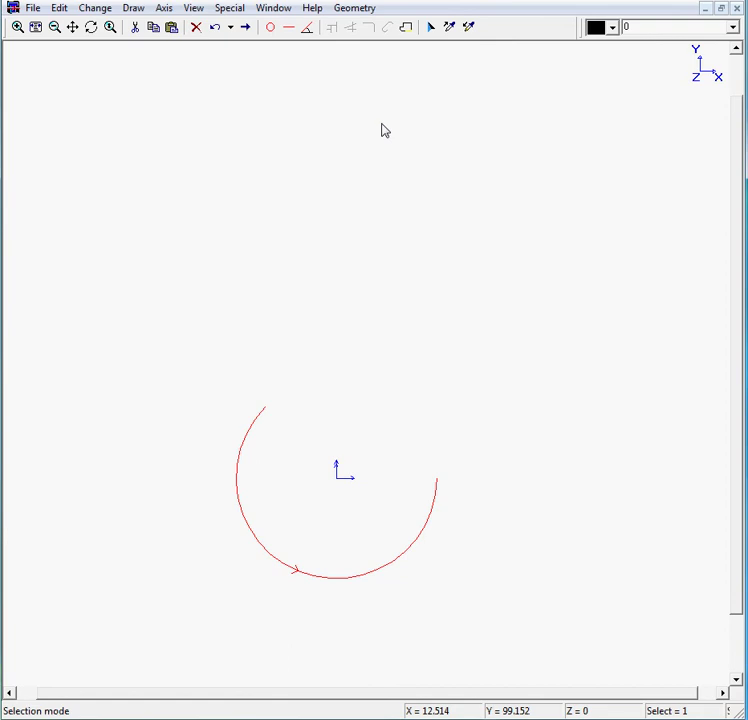
# Sketch a horizontal line right of the arc, fixed at Y -17.8
pyautogui.click(288, 31)
pyautogui.moveTo(400, 502)
pyautogui.mouseDown()
pyautogui.moveTo(581, 514)
pyautogui.moveTo(663, 502)
pyautogui.mouseUp()
pyautogui.moveTo(581, 489); pyautogui.dragTo(268, 97)
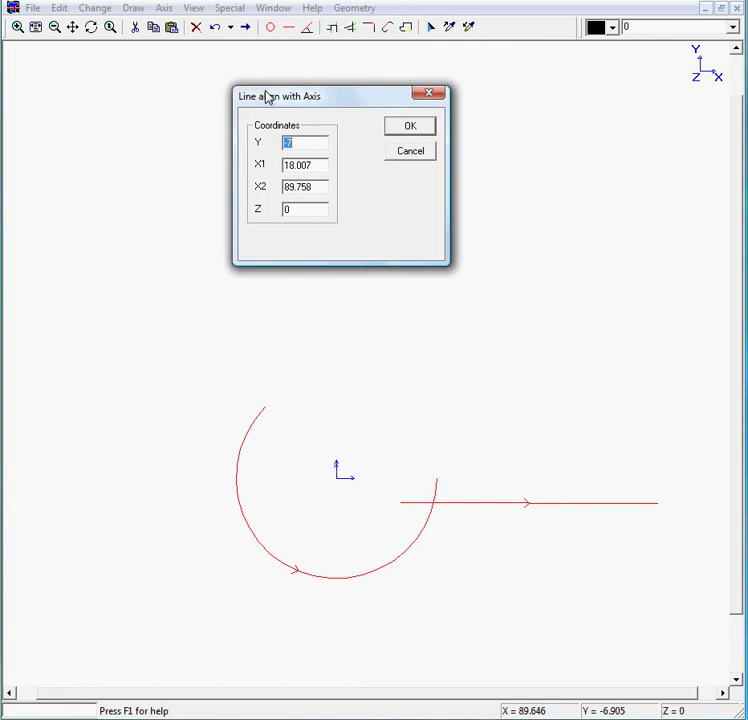
pyautogui.write('-17.8')
pyautogui.press('Tab')
pyautogui.click(410, 128)
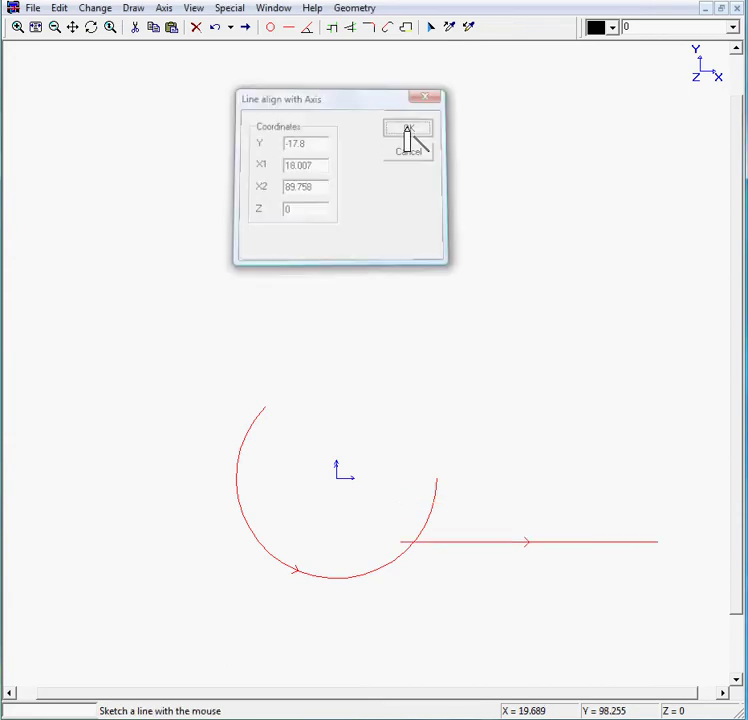
# Fillet the line into the R28 arc with radius 20
pyautogui.click(372, 27)
pyautogui.write('20')
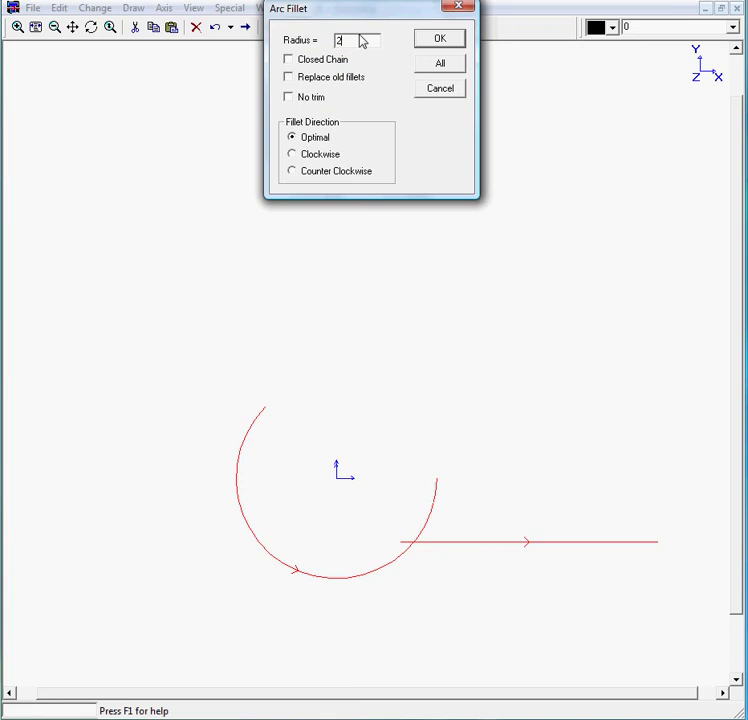
pyautogui.click(440, 43)
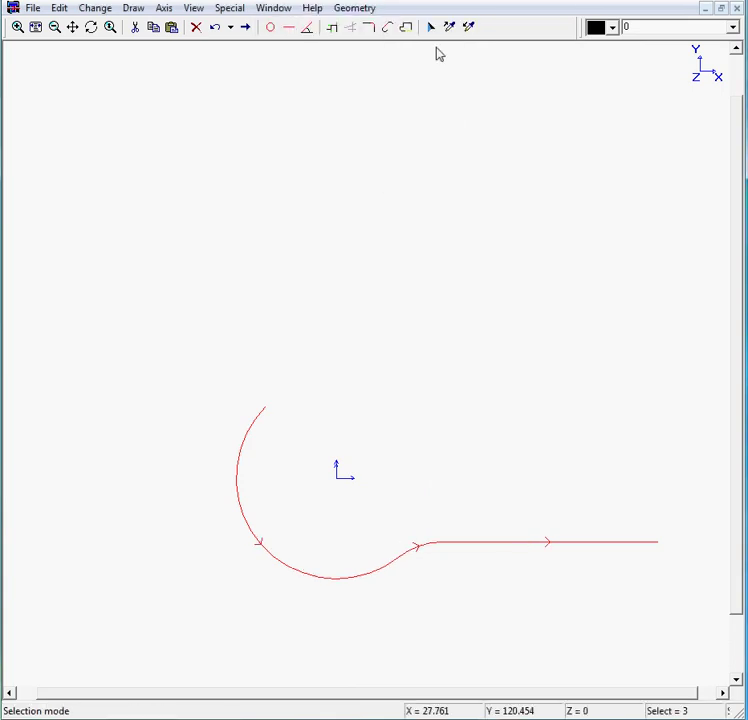
# Place an arc at centre X 60, Y 0 with radius 17.8, start 270° and end 45°
pyautogui.click(270, 28)
pyautogui.moveTo(262, 20); pyautogui.dragTo(259, 97)
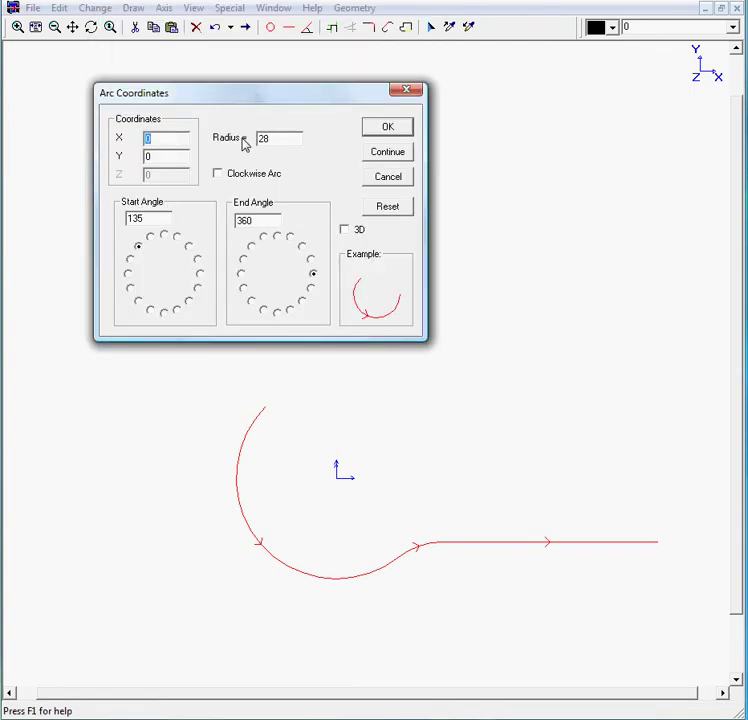
pyautogui.write('60')
pyautogui.press('Tab')
pyautogui.press('Tab')
pyautogui.write('17.8')
pyautogui.click(164, 312)
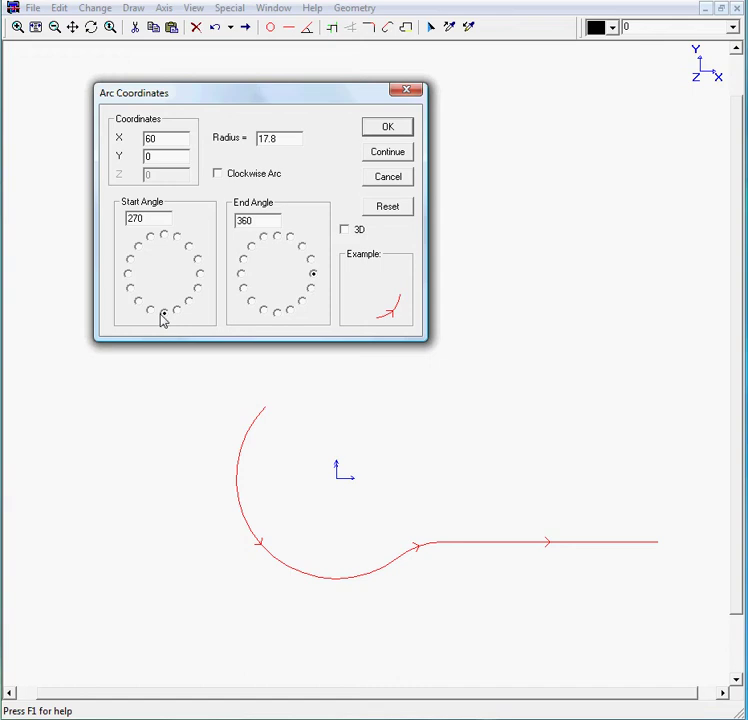
pyautogui.click(301, 246)
pyautogui.click(386, 130)
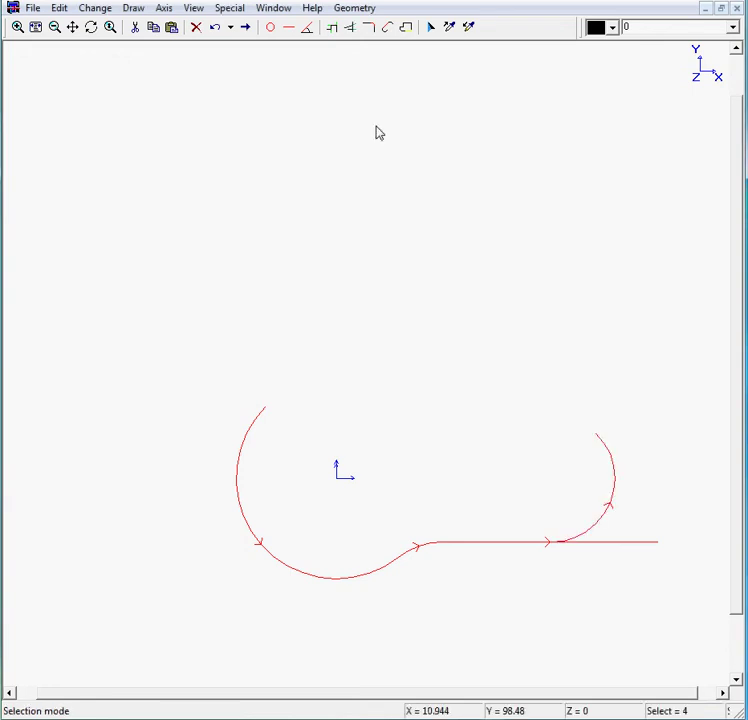
# Fillet the line into the R17.8 arc, then reverse the chain direction via Special > Reverse
pyautogui.click(335, 31)
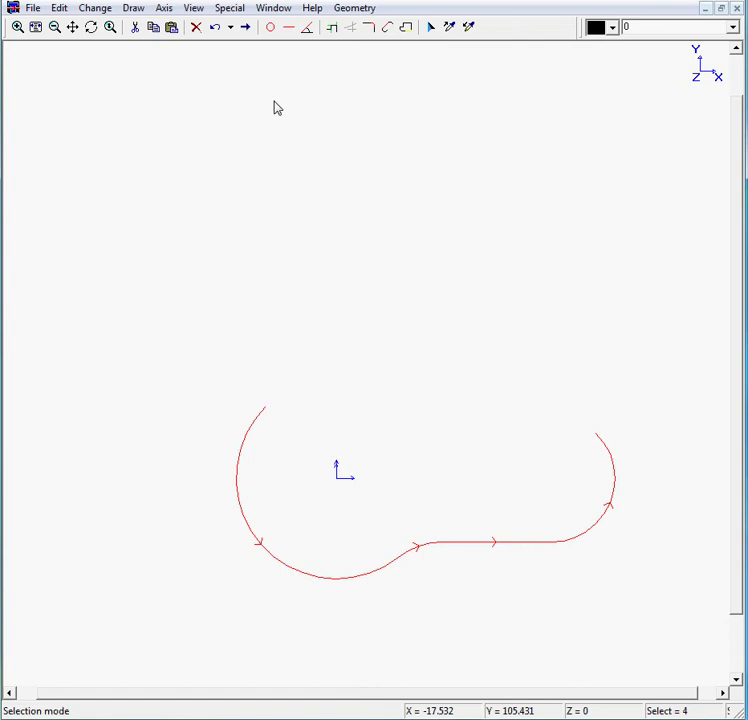
pyautogui.click(229, 8)
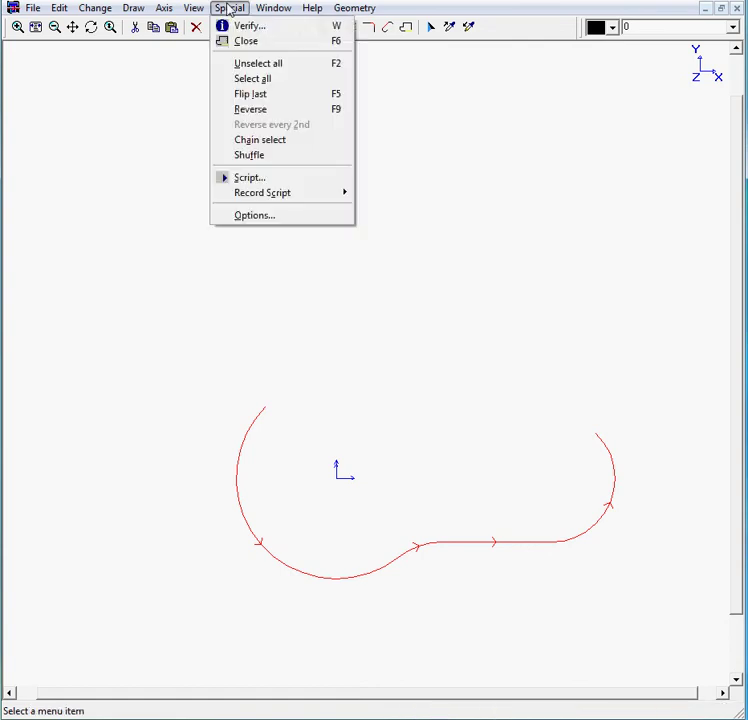
pyautogui.click(277, 109)
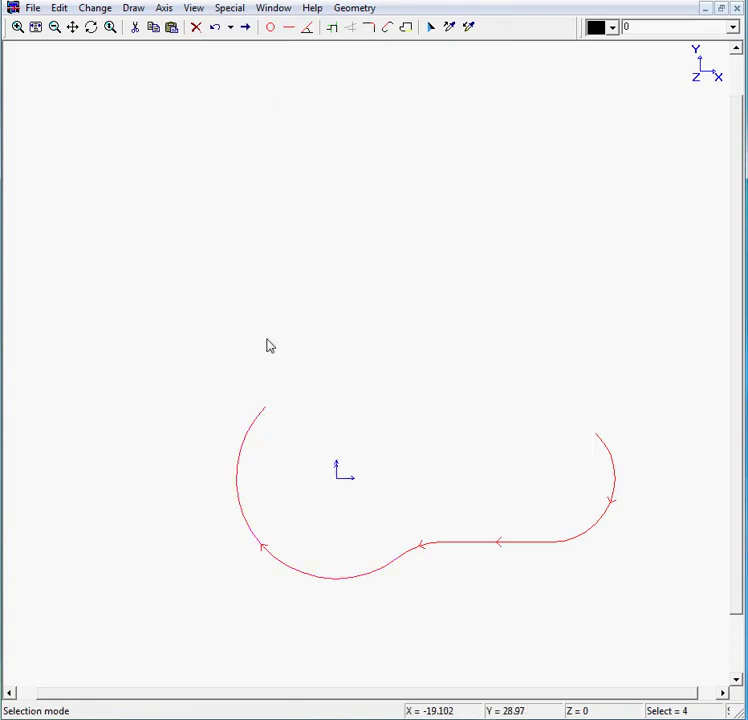
# Sketch a vertical line above the large arc, fixed at X -15
pyautogui.click(288, 29)
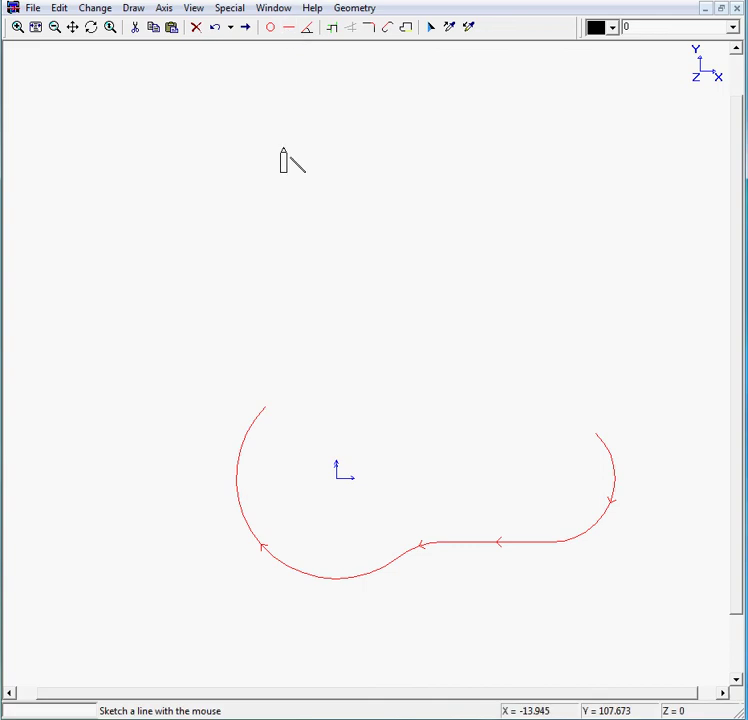
pyautogui.moveTo(325, 394)
pyautogui.mouseDown()
pyautogui.moveTo(312, 234)
pyautogui.moveTo(320, 120)
pyautogui.moveTo(107, 108)
pyautogui.mouseUp()
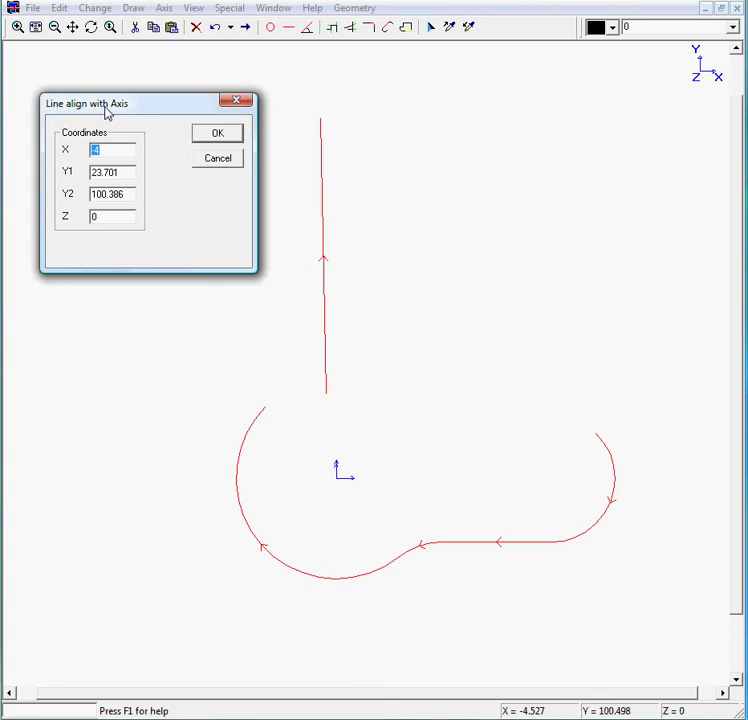
pyautogui.write('-15')
pyautogui.click(218, 137)
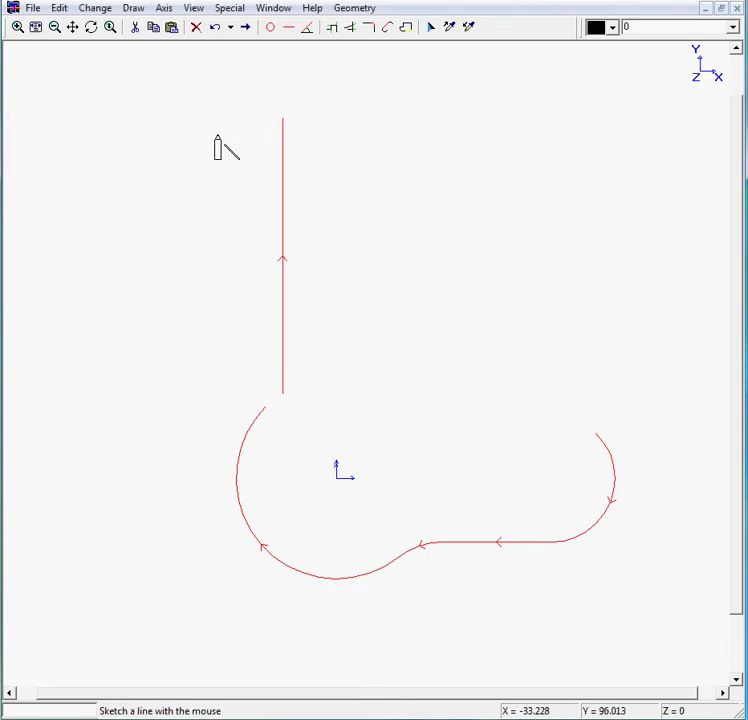
# Fillet the vertical line into the R28 arc with radius 20
pyautogui.click(371, 27)
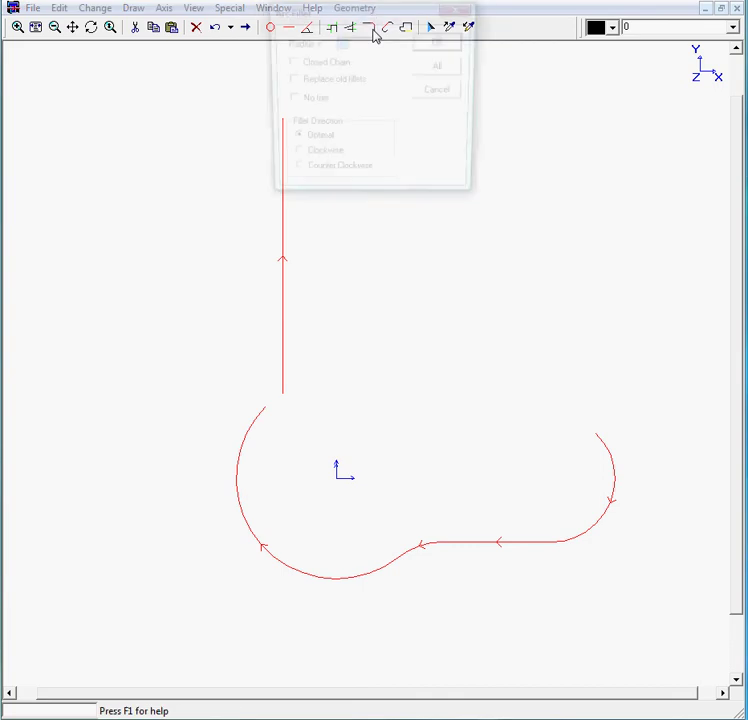
pyautogui.moveTo(392, 30); pyautogui.dragTo(479, 124)
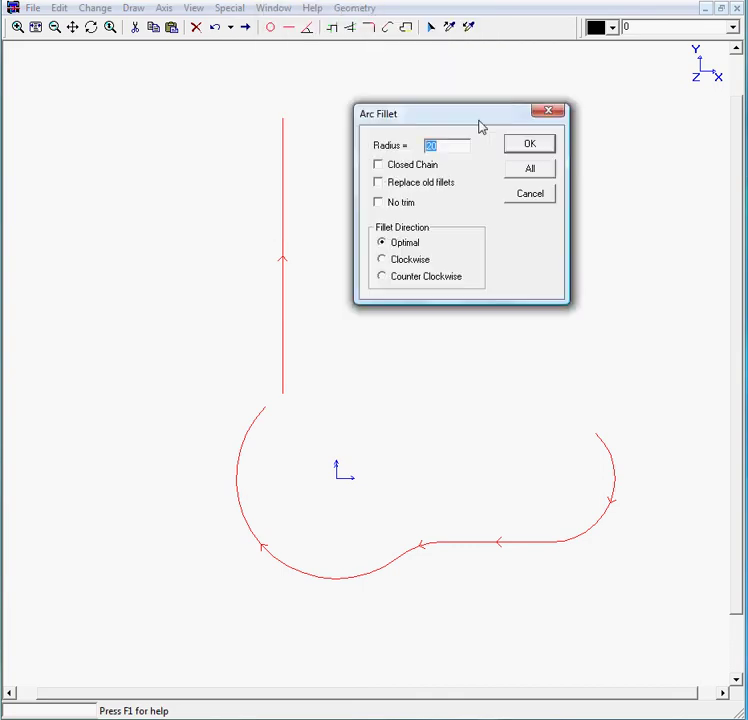
pyautogui.click(529, 147)
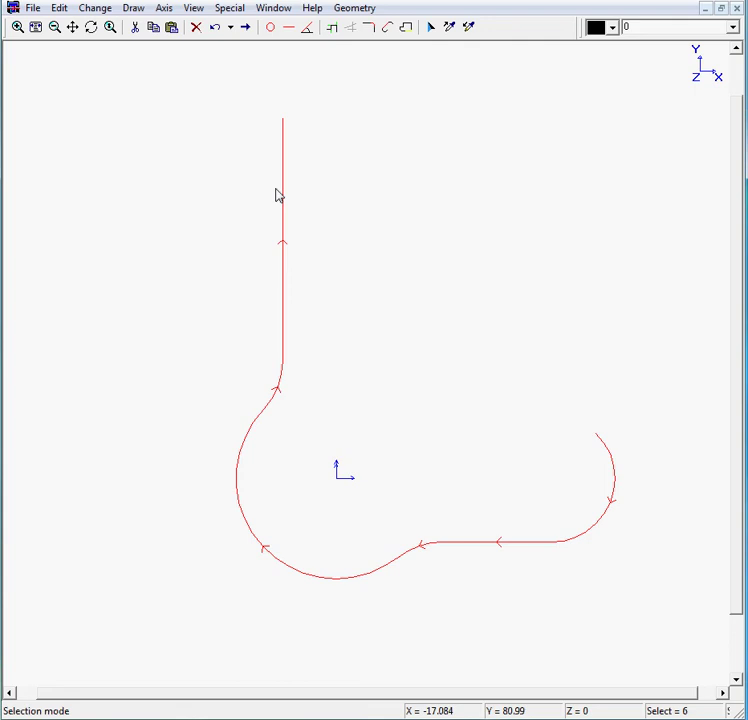
pyautogui.moveTo(277, 191)
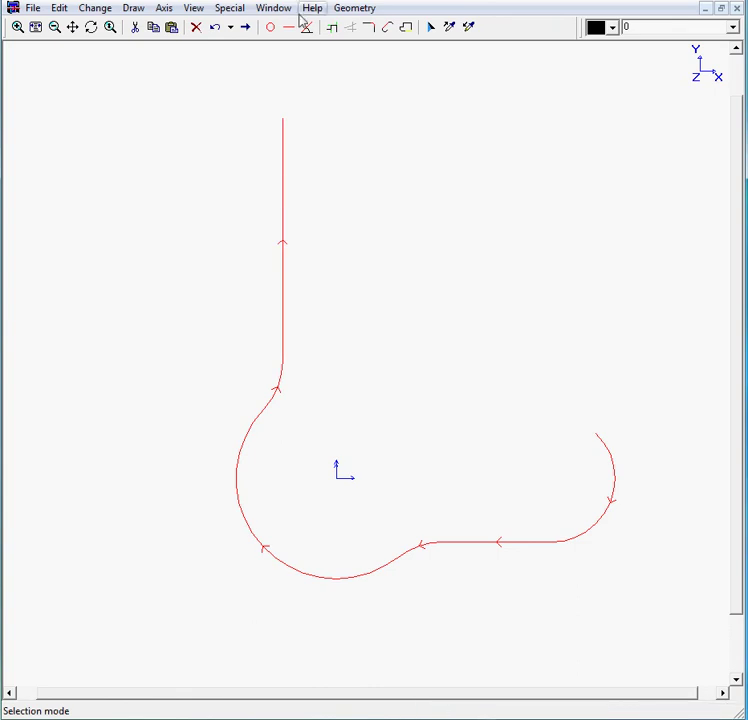
# Place a clockwise R10 arc at X -40, Y 81, from 292.5° to 135°
pyautogui.click(271, 28)
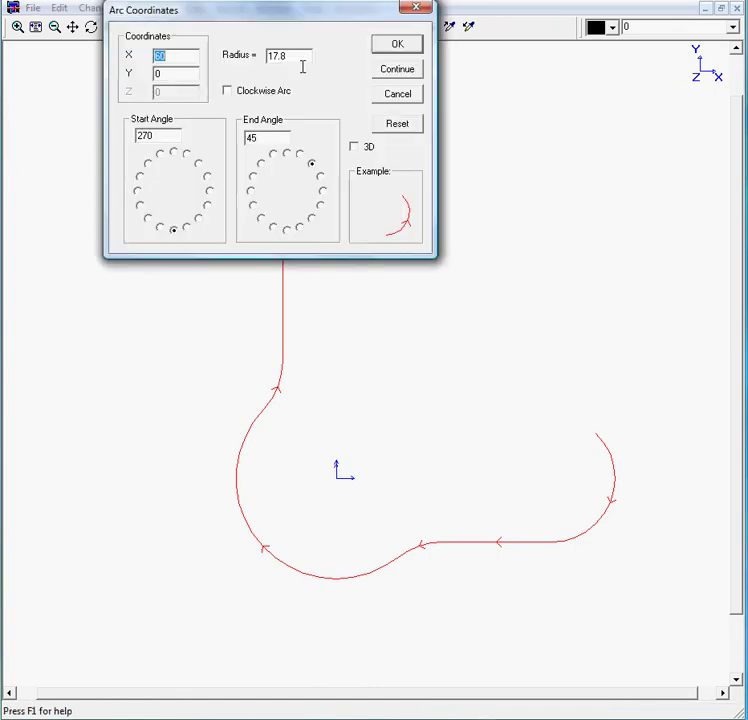
pyautogui.click(398, 123)
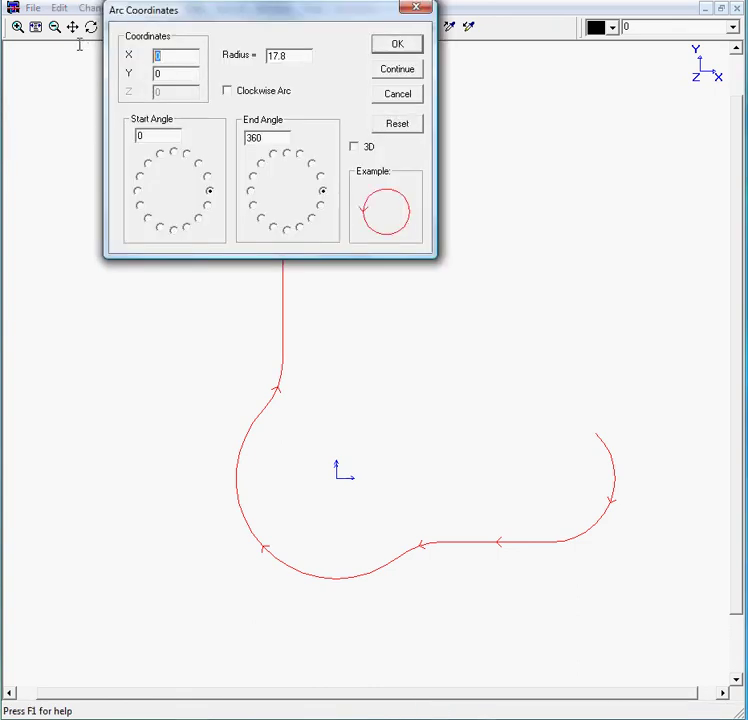
pyautogui.write('-50+10')
pyautogui.press('Tab')
pyautogui.write('71+10')
pyautogui.press('Tab')
pyautogui.write('10')
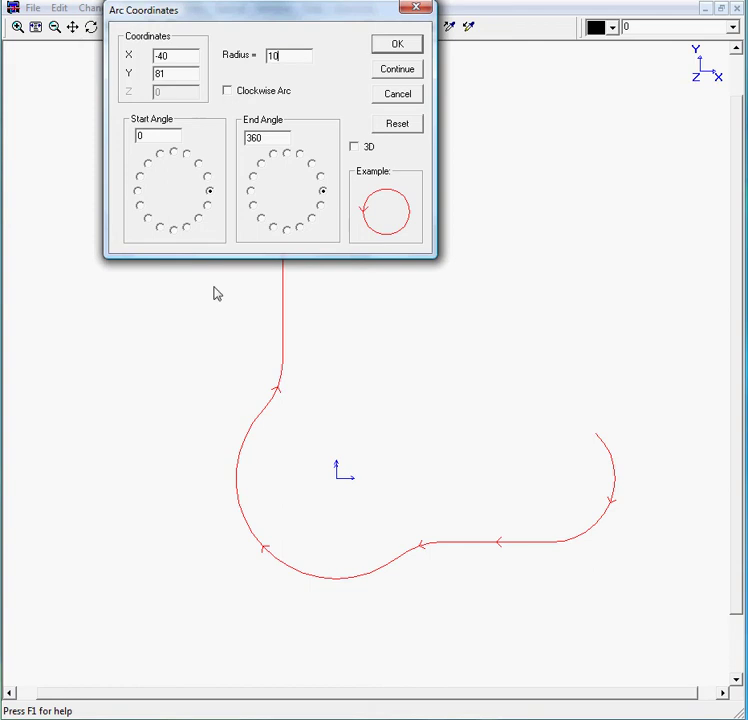
pyautogui.click(186, 229)
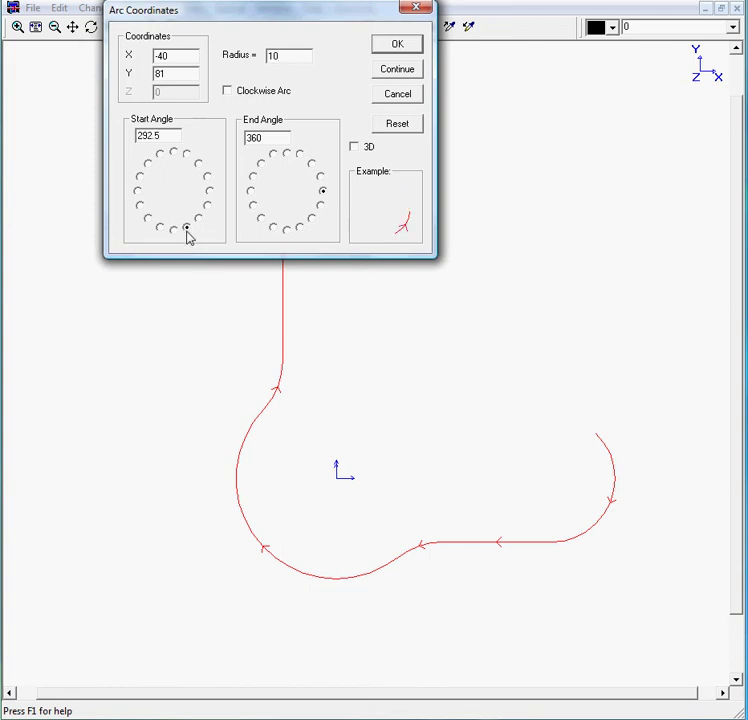
pyautogui.click(261, 165)
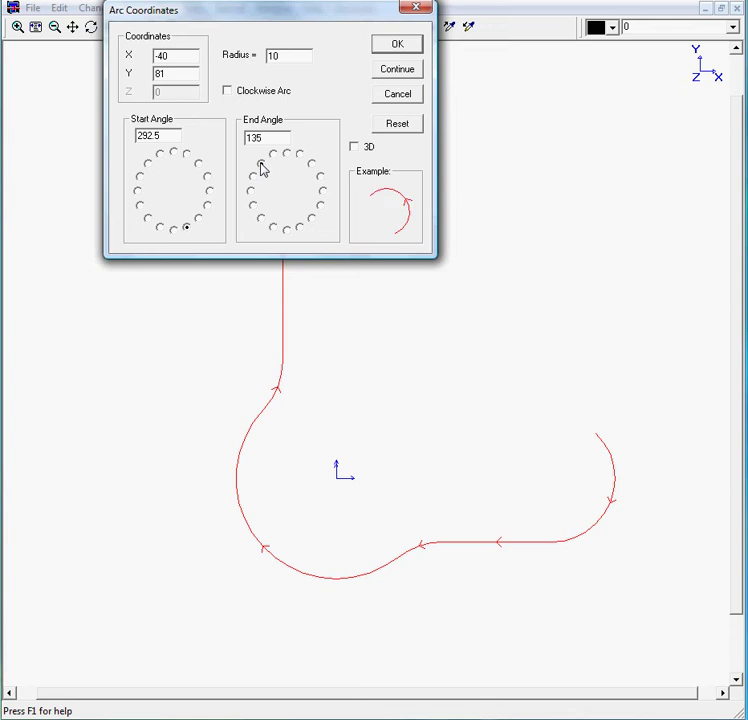
pyautogui.click(228, 92)
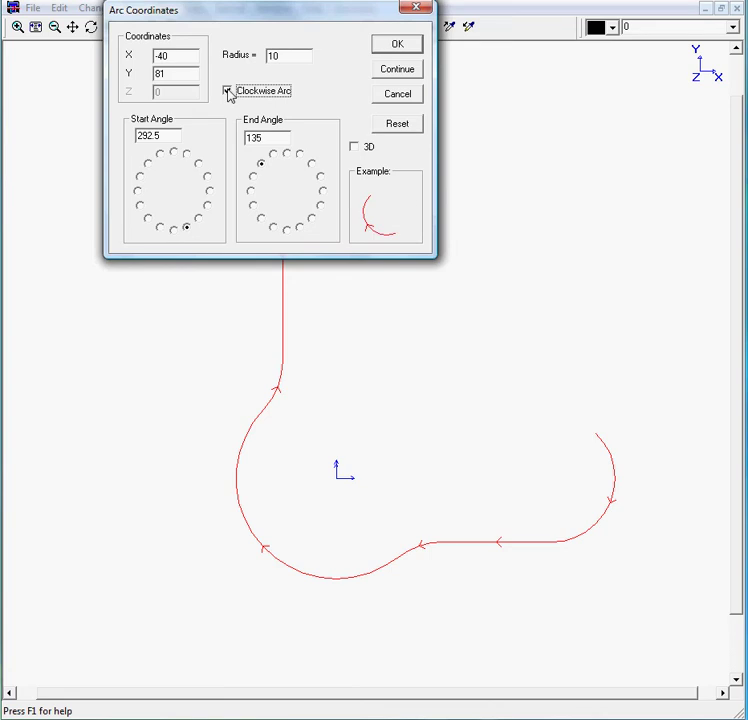
pyautogui.click(397, 46)
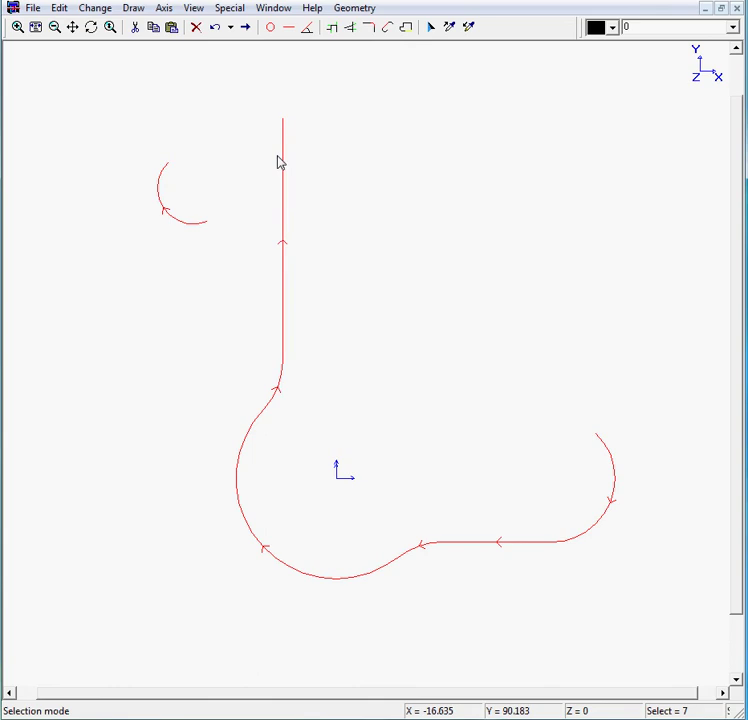
# Fillet the R10 arc into the top of the vertical line with radius 12
pyautogui.click(368, 27)
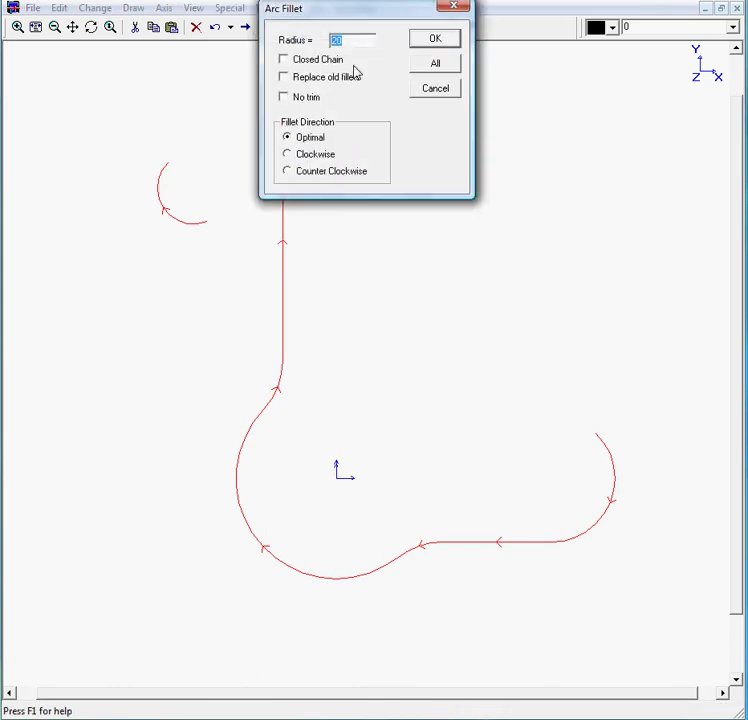
pyautogui.write('12')
pyautogui.click(441, 42)
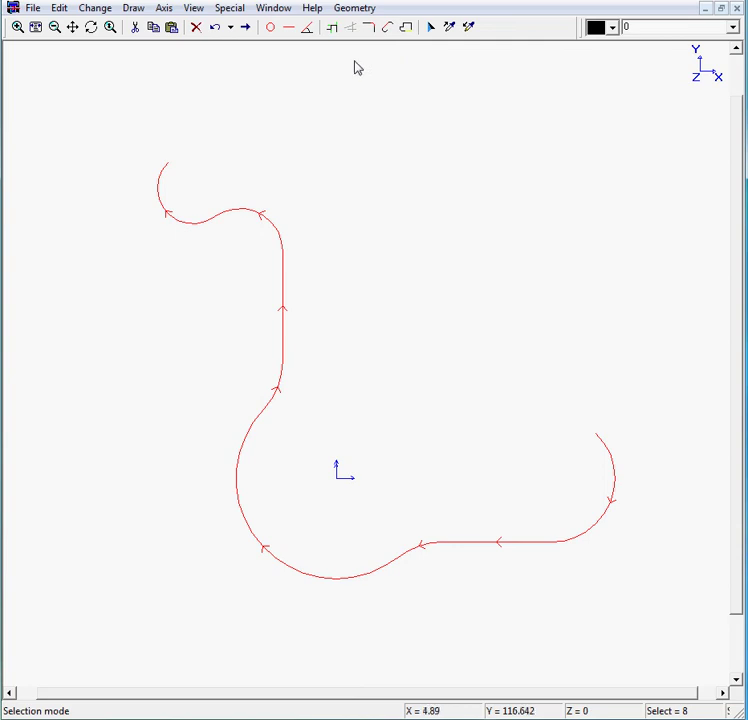
# Sketch a top line and fix it horizontal at Y 107, X -59.35 to 55.004
pyautogui.click(288, 28)
pyautogui.moveTo(123, 92)
pyautogui.mouseDown()
pyautogui.moveTo(533, 95)
pyautogui.moveTo(429, 178)
pyautogui.mouseUp()
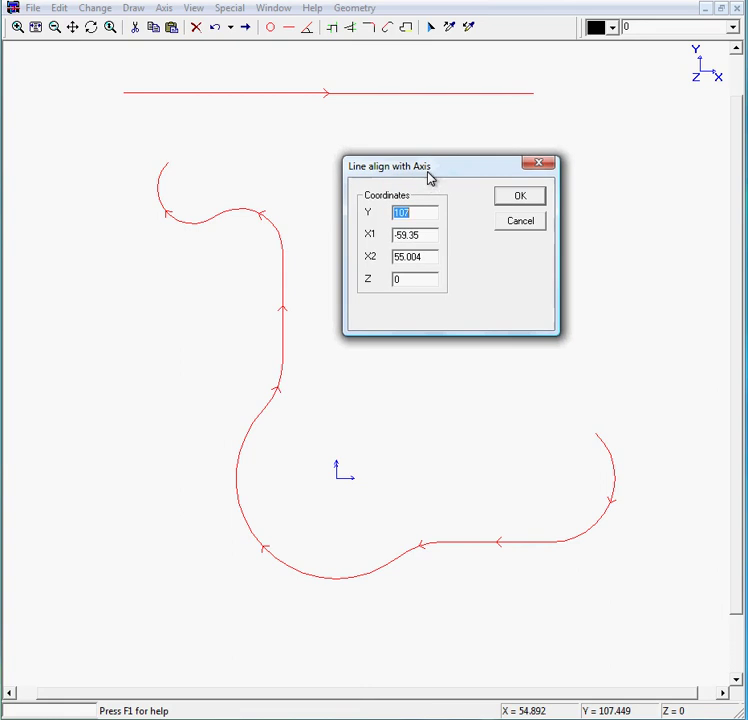
pyautogui.click(522, 197)
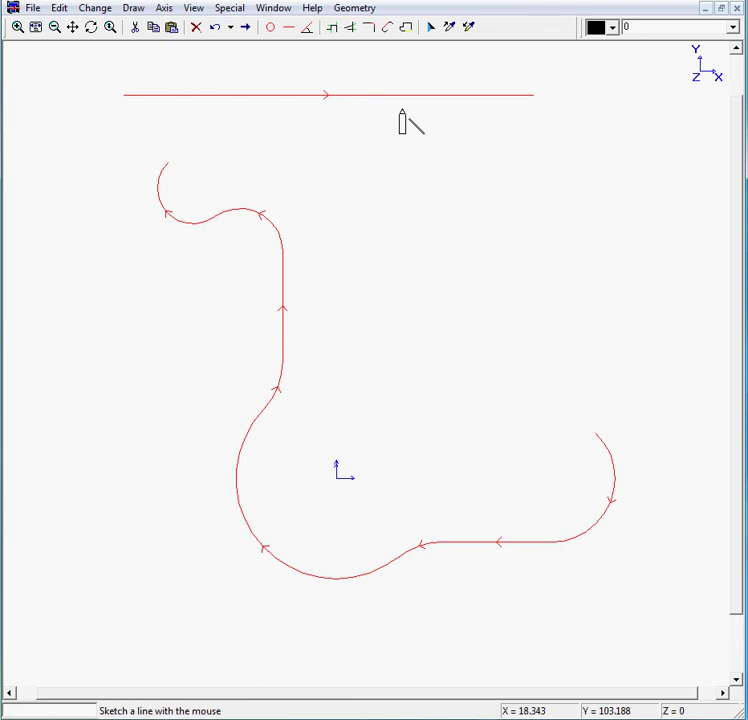
# Fillet the Y 107 top line into the upper-left R10 arc with radius 40, then deselect it
pyautogui.click(387, 27)
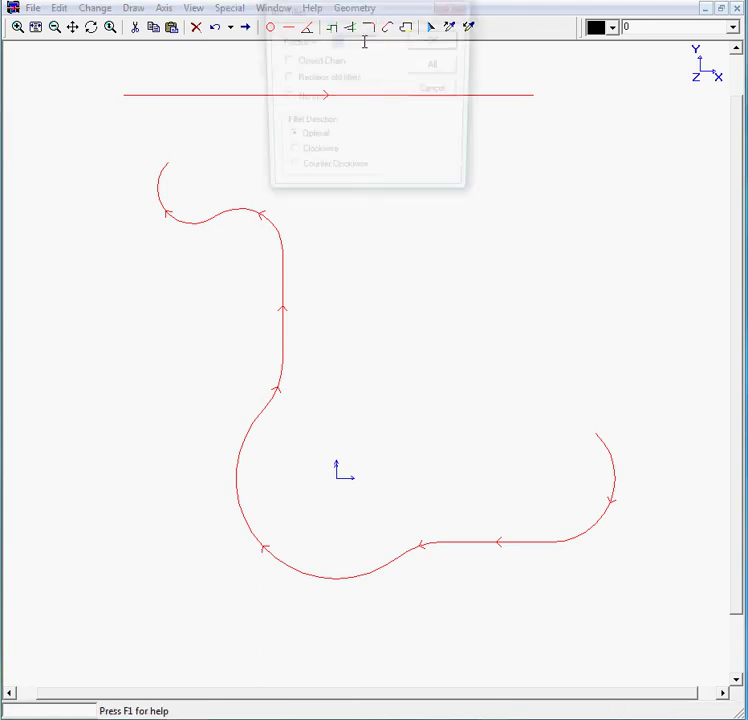
pyautogui.moveTo(365, 20); pyautogui.dragTo(380, 170)
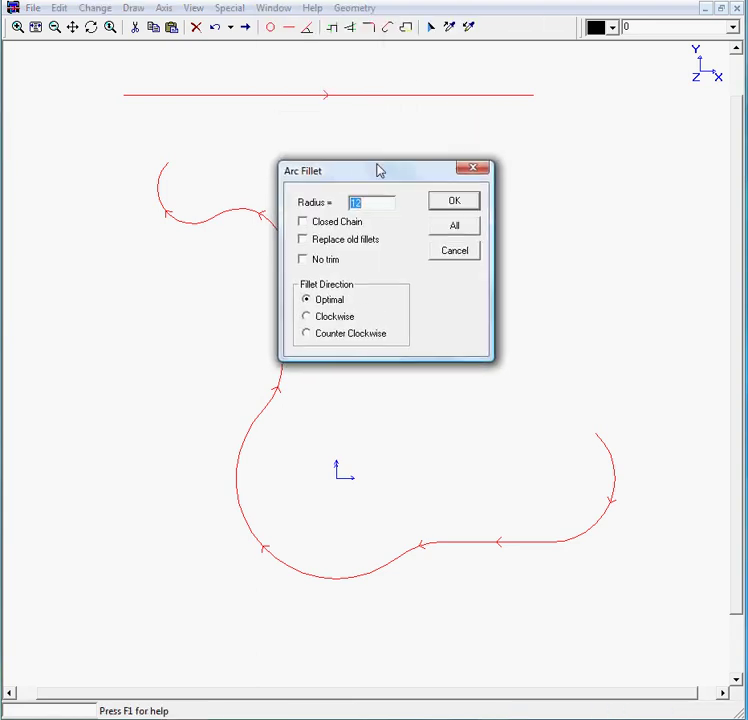
pyautogui.write('40')
pyautogui.click(458, 207)
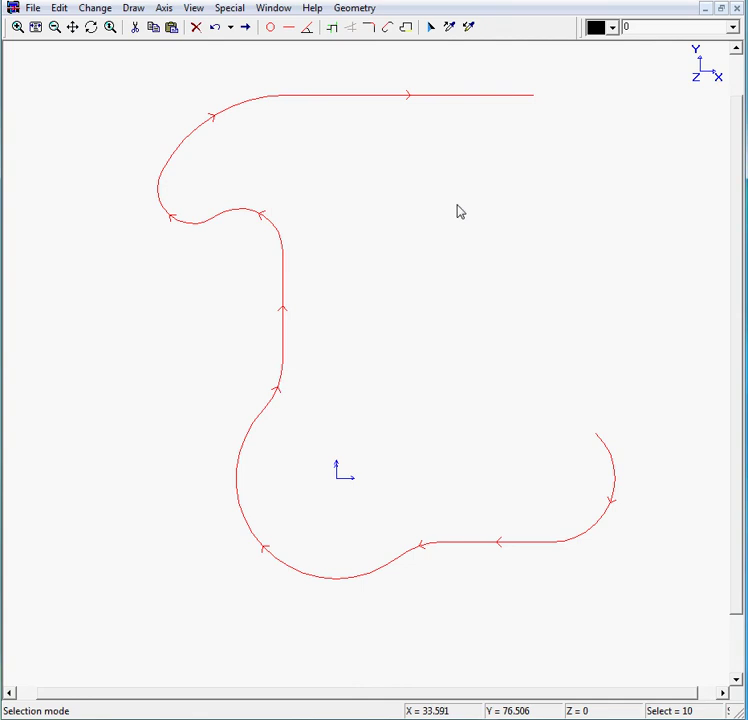
pyautogui.click(464, 97)
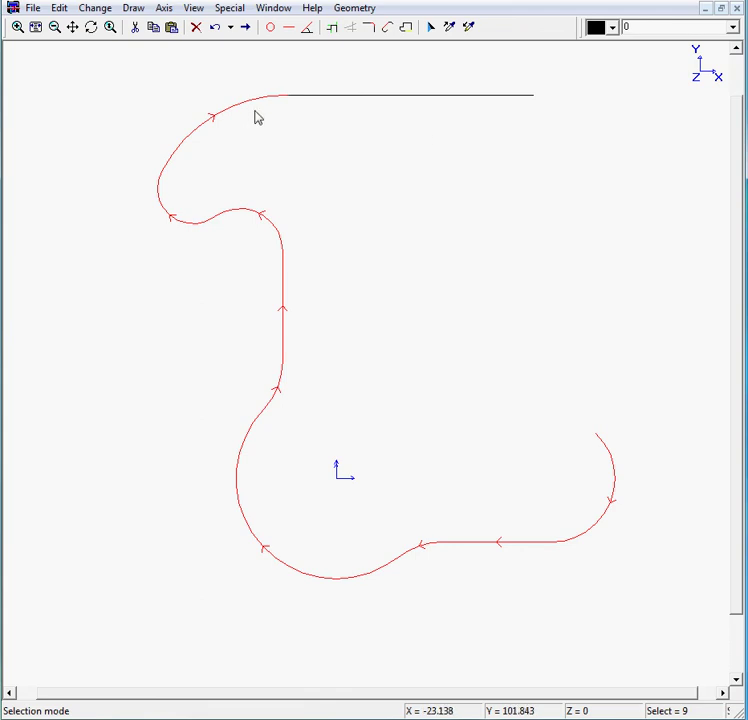
pyautogui.moveTo(255, 108)
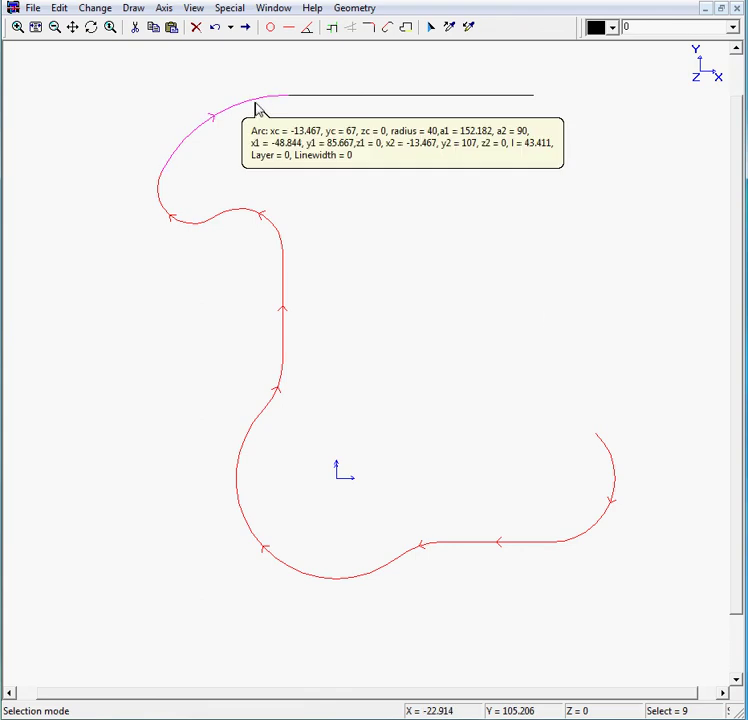
# Add a tangent line from the top arc to the right arc, then delete the stray Y 107 line
pyautogui.click(407, 29)
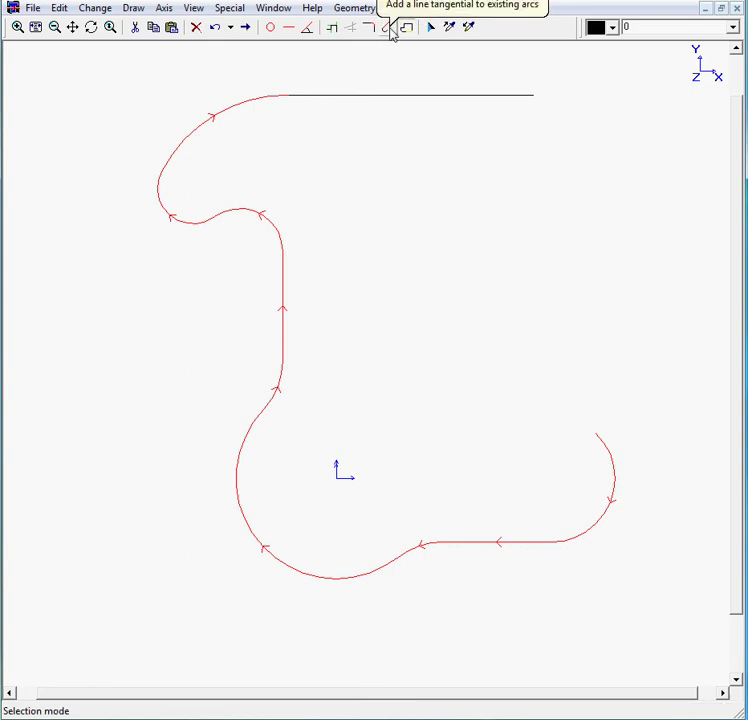
pyautogui.click(389, 28)
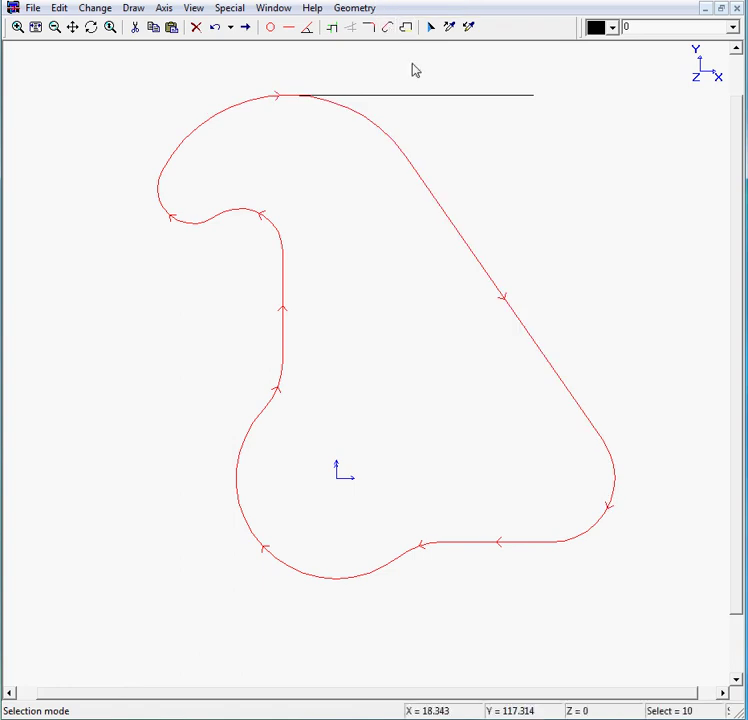
pyautogui.click(507, 100)
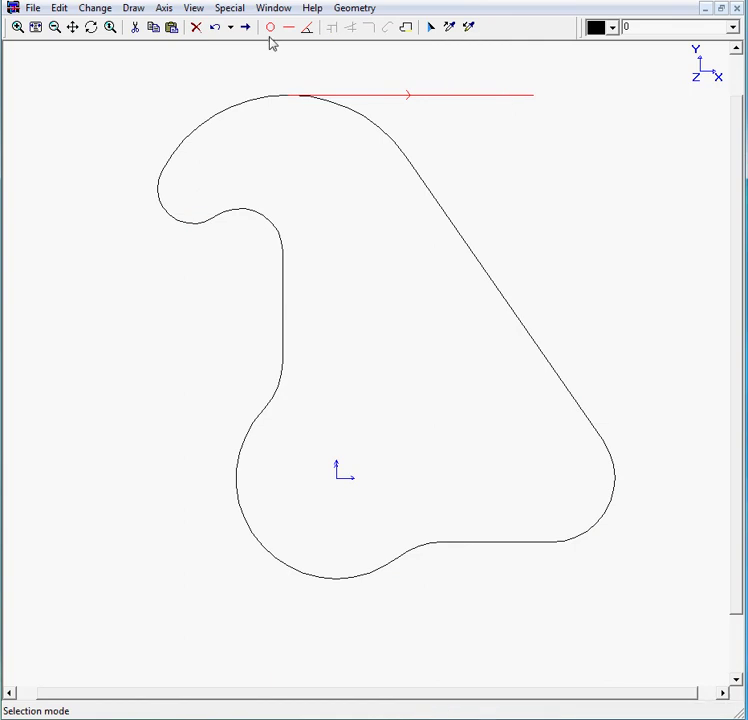
pyautogui.click(197, 29)
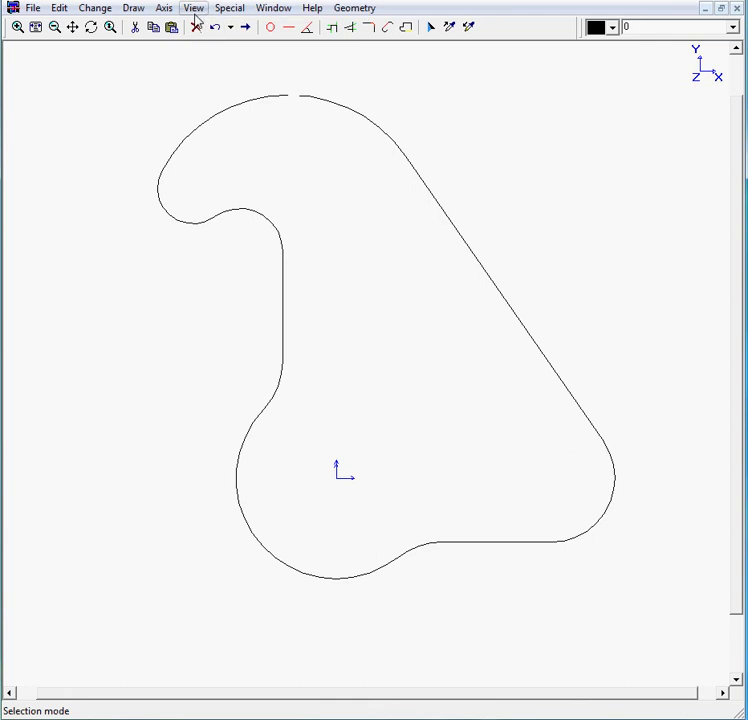
pyautogui.click(194, 8)
pyautogui.click(210, 71)
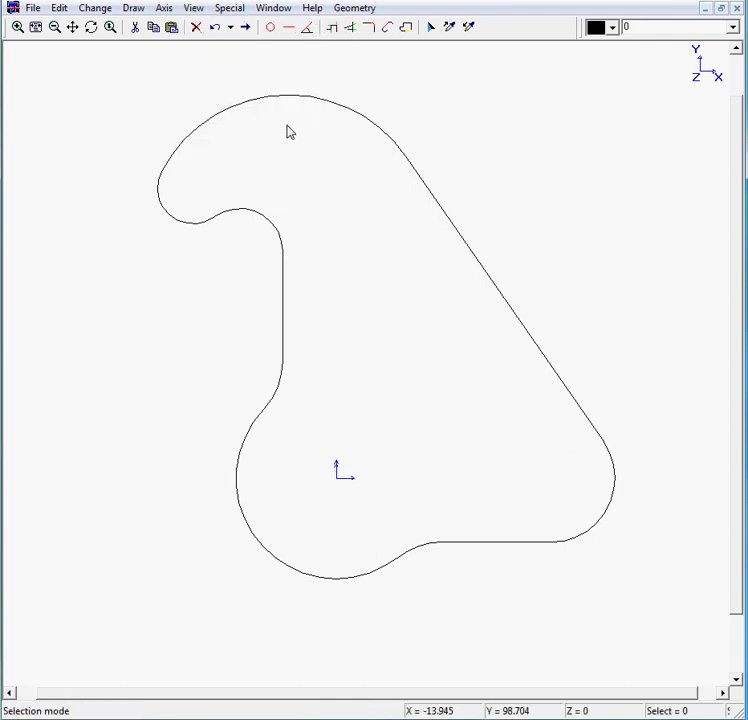
# Draw a radius 38/2 (R19) circle at the origin
pyautogui.click(271, 31)
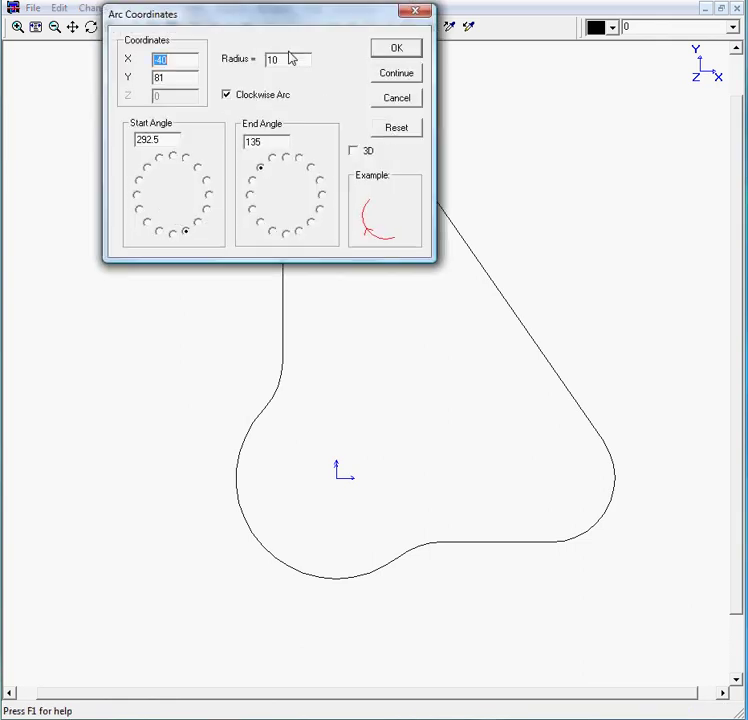
pyautogui.click(390, 131)
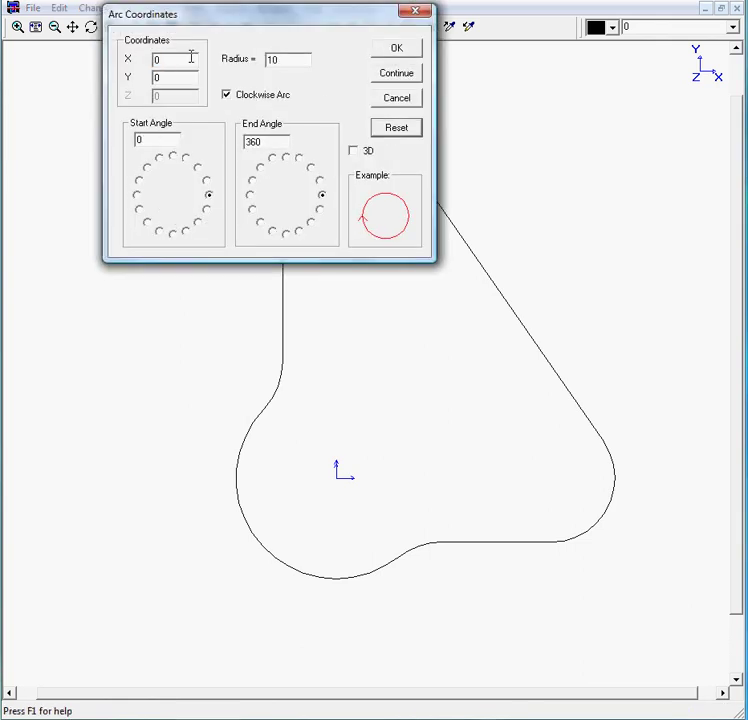
pyautogui.doubleClick(268, 62)
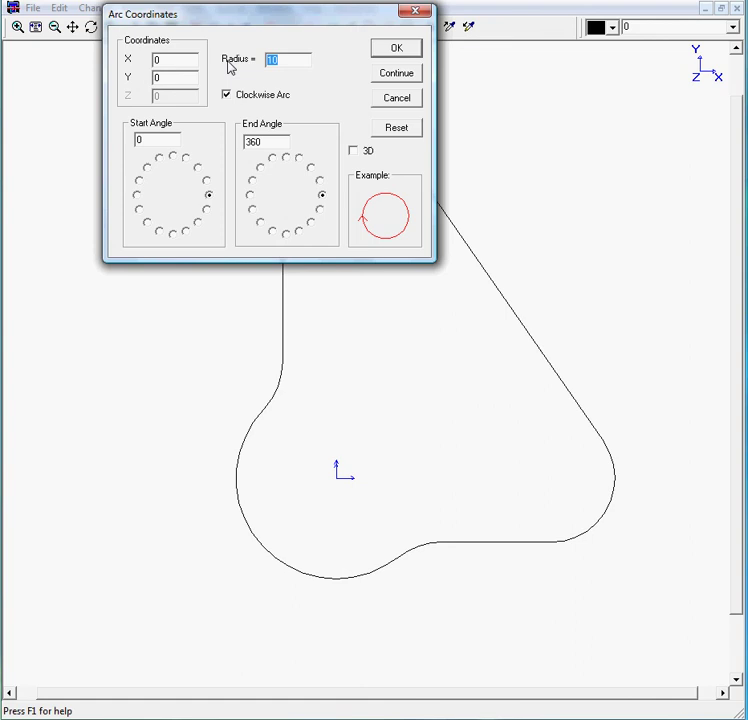
pyautogui.write('38*2')
pyautogui.press('BackSpace')
pyautogui.press('BackSpace')
pyautogui.write('/2')
pyautogui.click(397, 55)
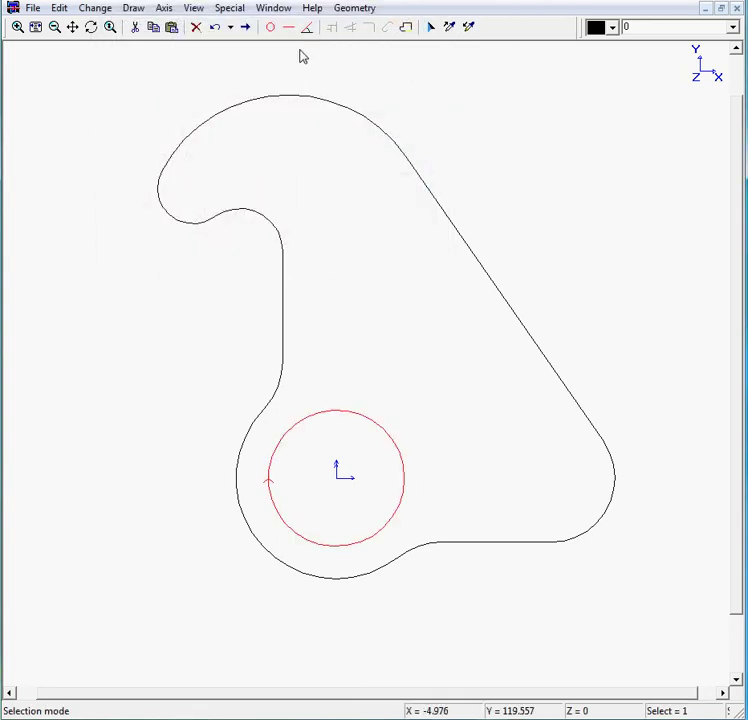
# Draw a radius 5/2 (R2.5) circle at X 60-17 (43)
pyautogui.click(269, 28)
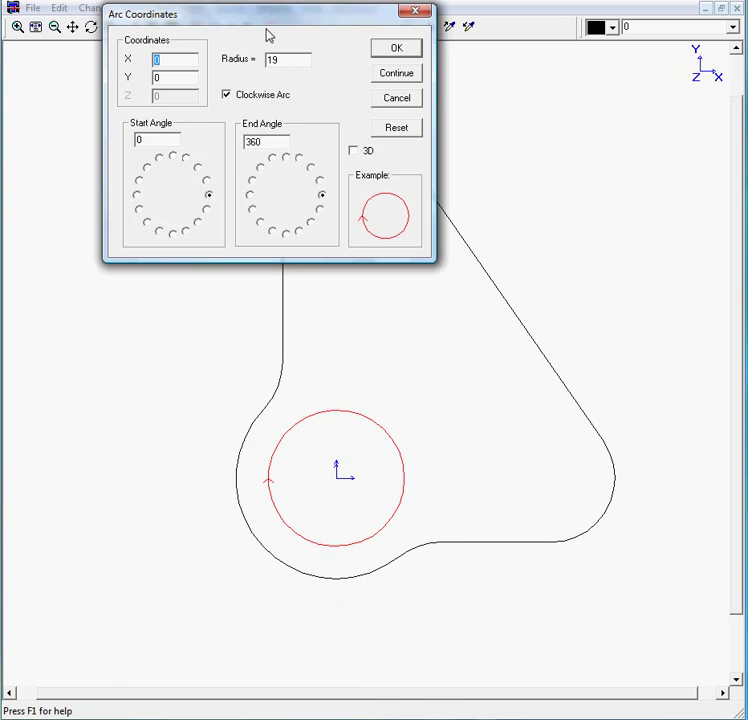
pyautogui.write('60-17')
pyautogui.doubleClick(280, 62)
pyautogui.write('5/2')
pyautogui.click(388, 55)
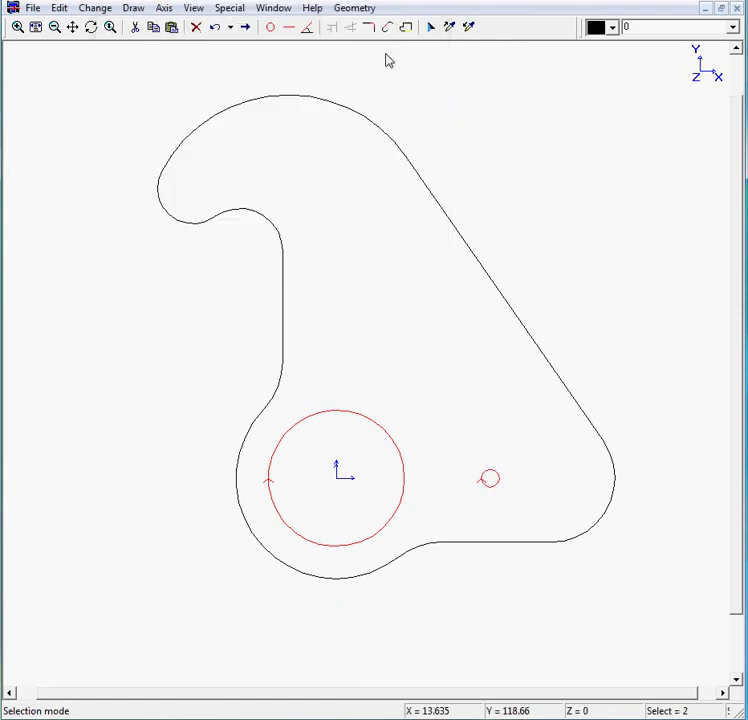
# Draw a radius 8 circle at X 60
pyautogui.click(271, 28)
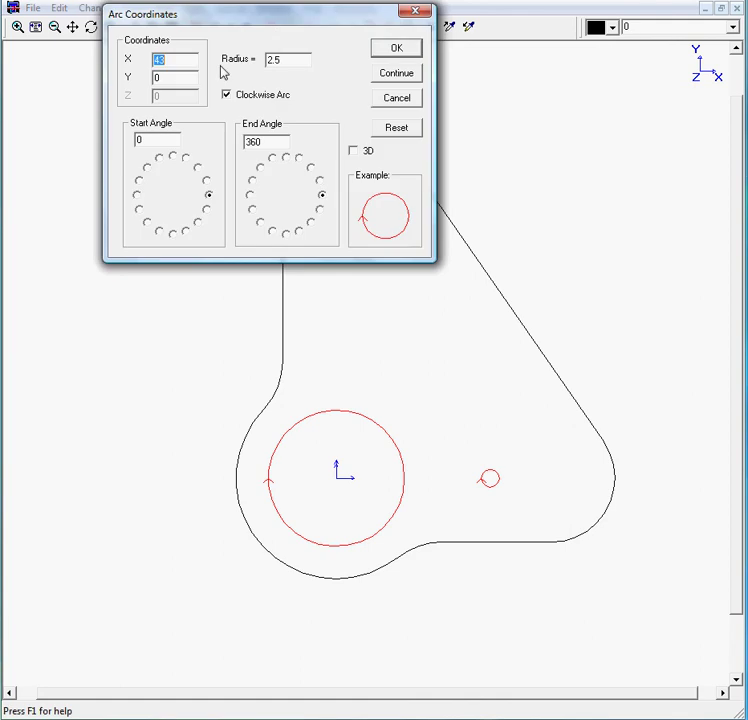
pyautogui.write('60')
pyautogui.moveTo(159, 77); pyautogui.dragTo(110, 77)
pyautogui.moveTo(285, 60); pyautogui.dragTo(205, 68)
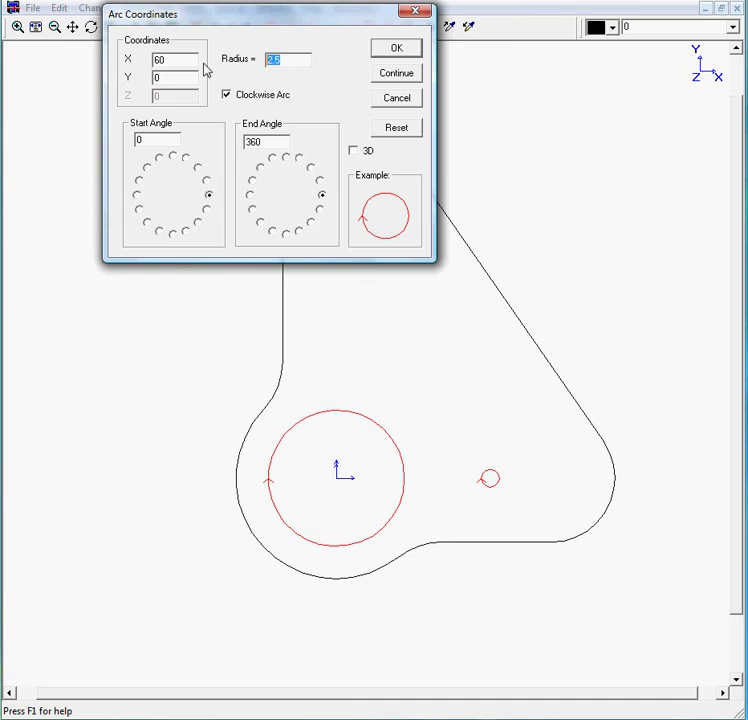
pyautogui.write('8')
pyautogui.click(392, 48)
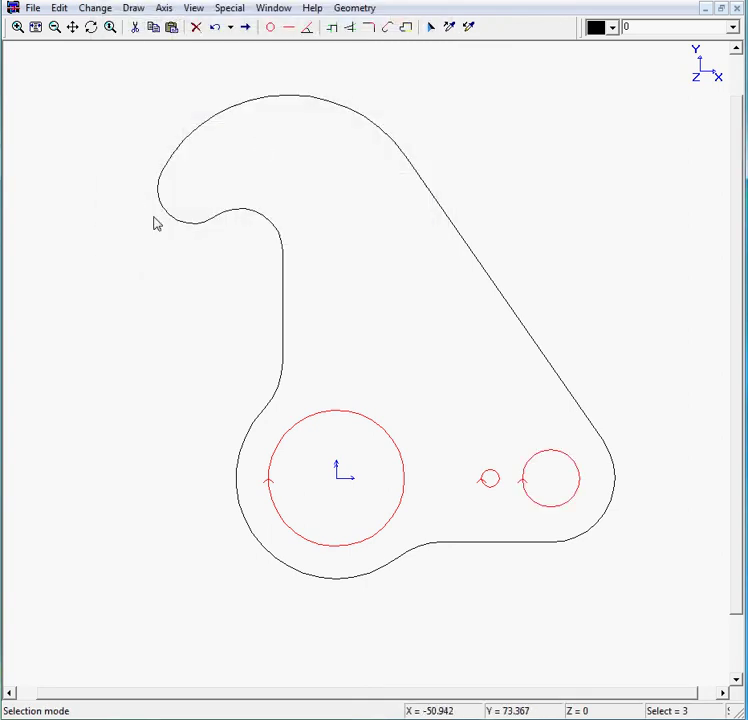
# Select the profile's upper-left, top, hook, lower-left, bottom S-curve and right-side arcs
pyautogui.click(145, 238)
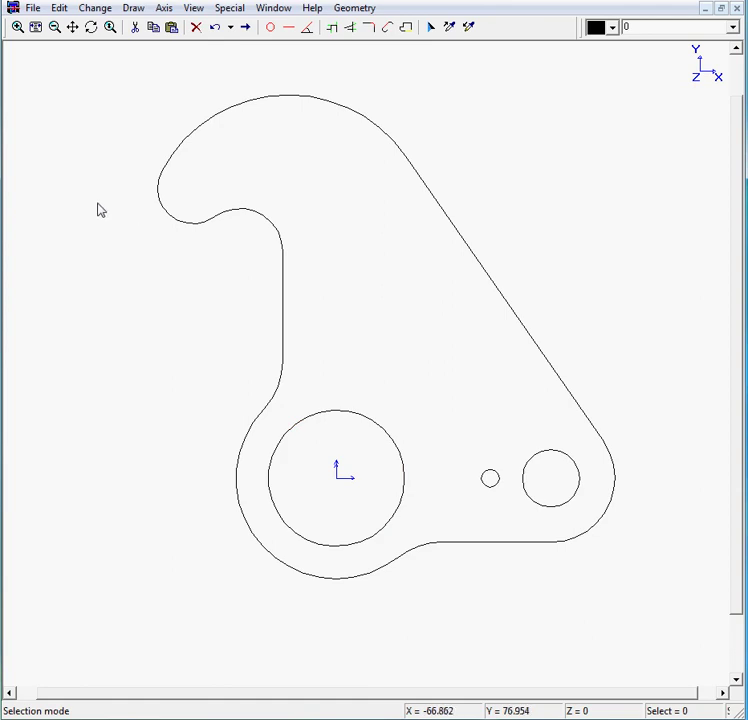
pyautogui.click(157, 208)
pyautogui.click(280, 99)
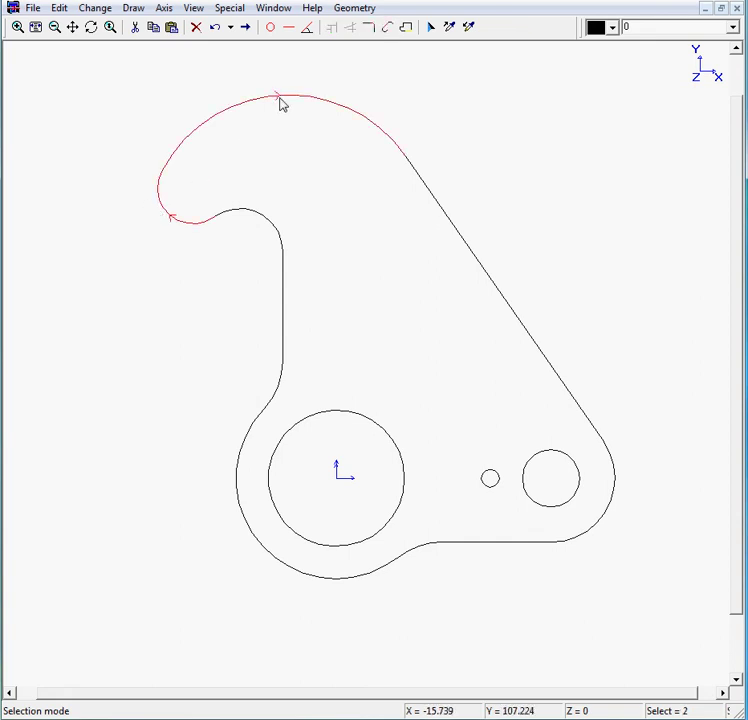
pyautogui.click(276, 224)
pyautogui.click(279, 362)
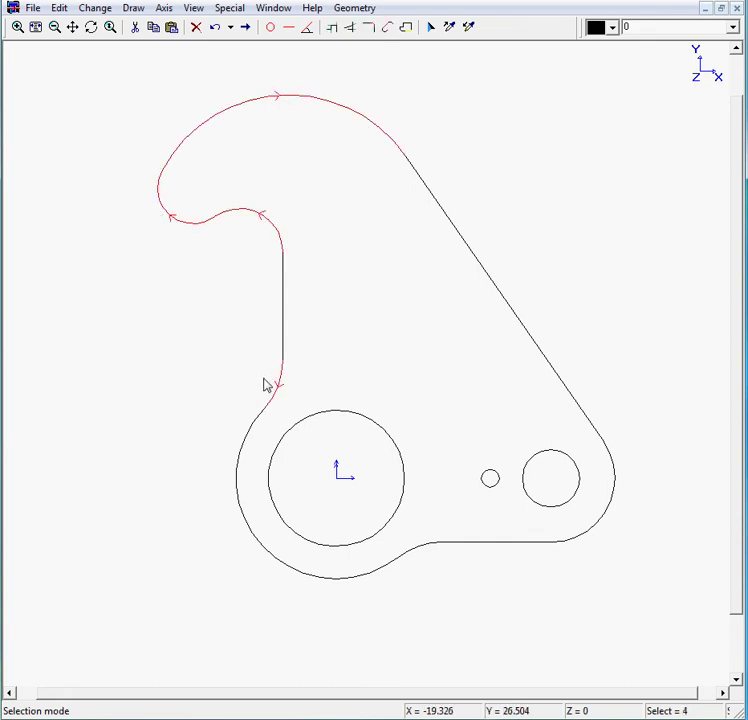
pyautogui.click(252, 534)
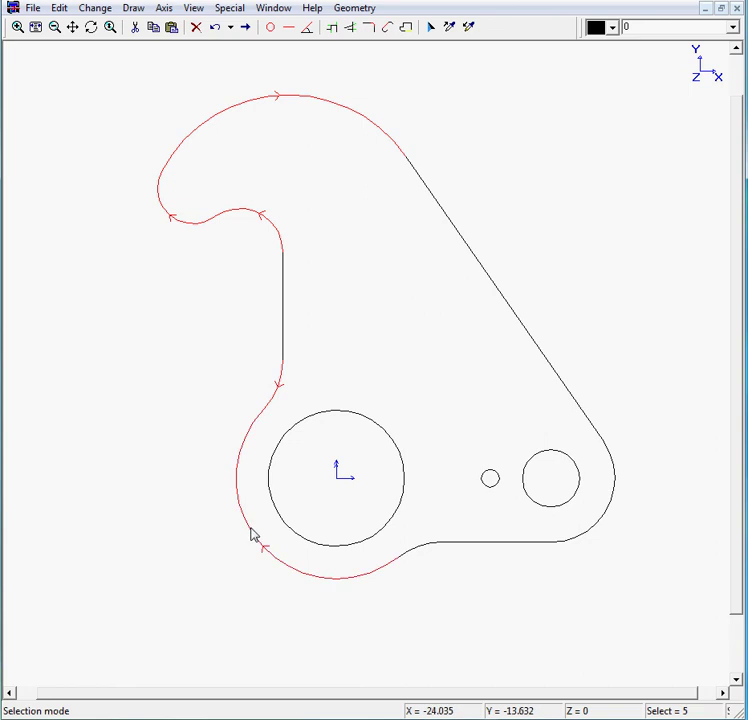
pyautogui.click(423, 546)
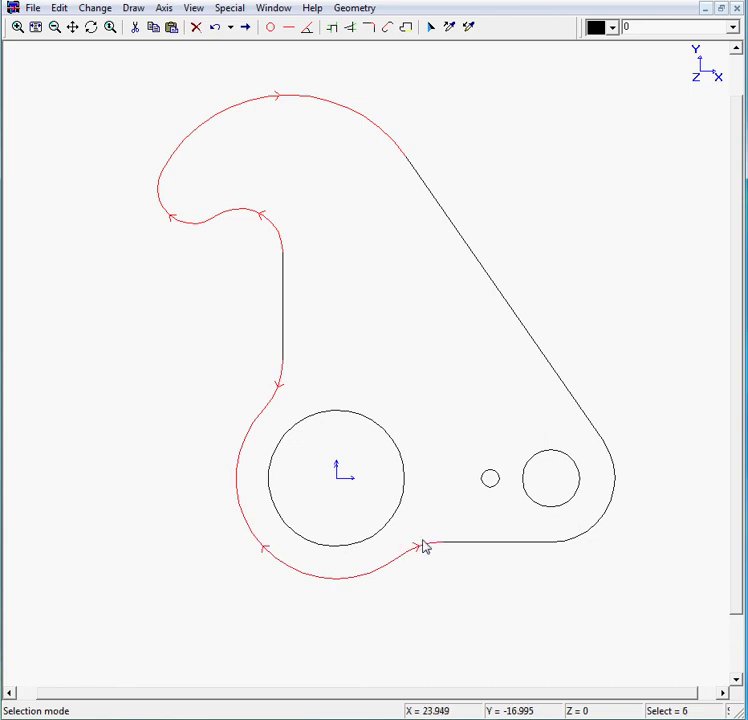
pyautogui.click(606, 510)
# Add the three holes to the selection and dimension all selected elements with Single
pyautogui.click(371, 417)
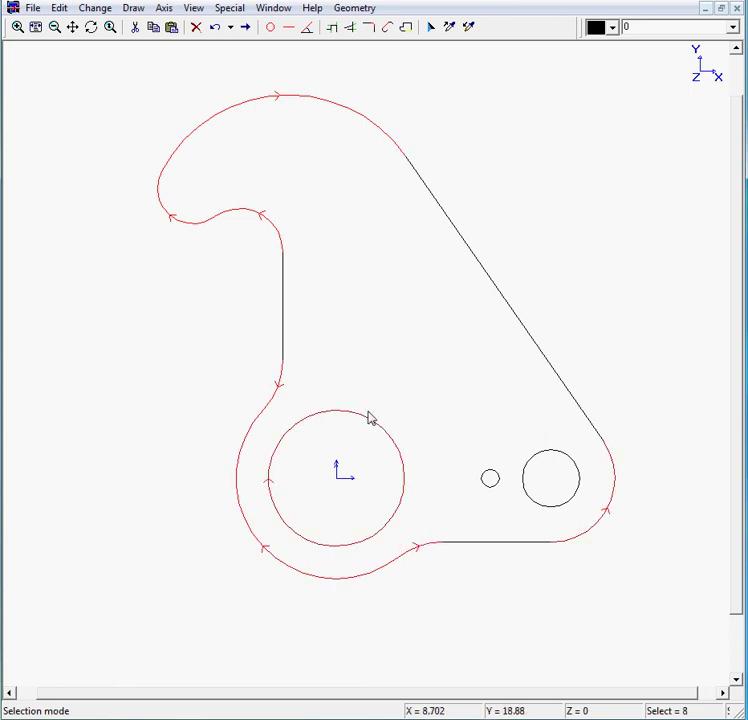
pyautogui.click(484, 469)
pyautogui.click(549, 450)
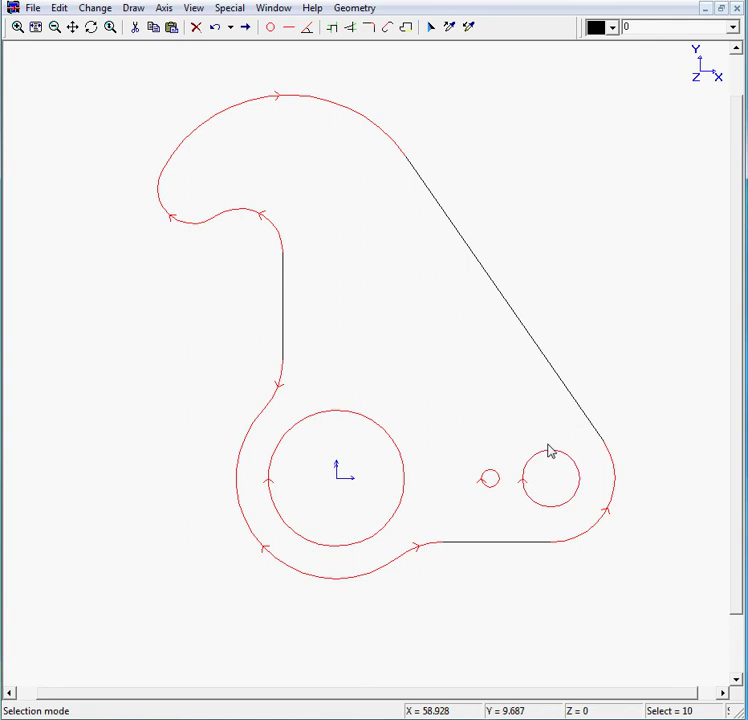
pyautogui.click(134, 7)
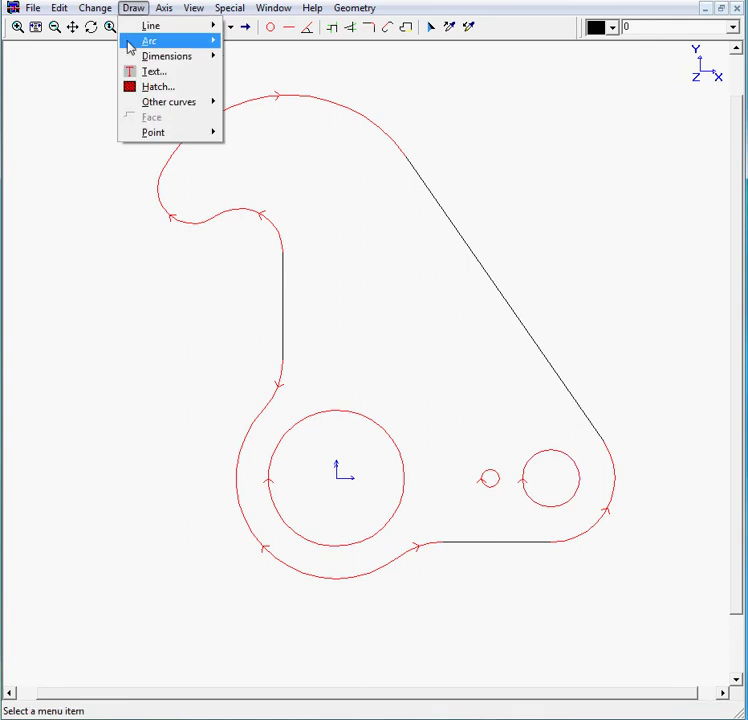
pyautogui.moveTo(137, 56)
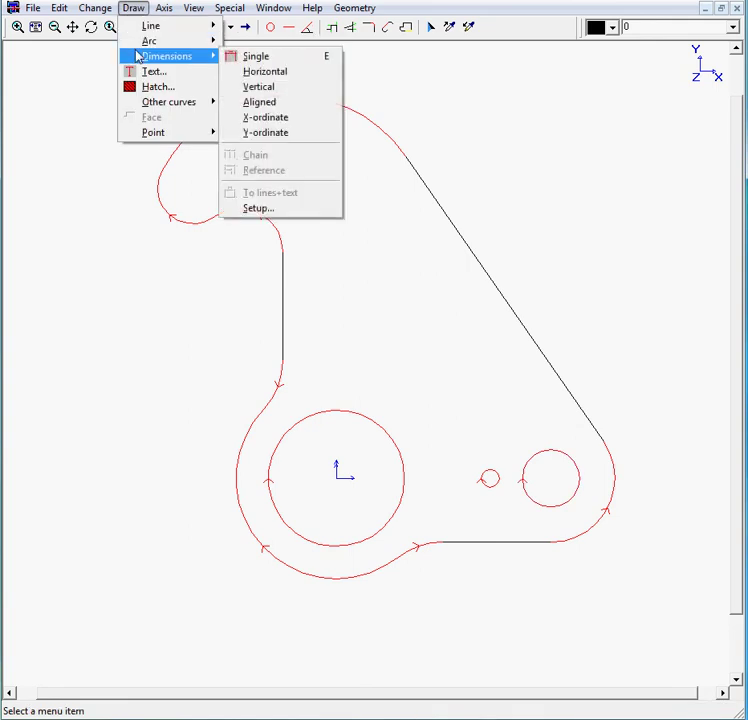
pyautogui.click(280, 57)
# Reposition the R40, R12 and R10 labels to clear spots around their arcs
pyautogui.click(282, 57)
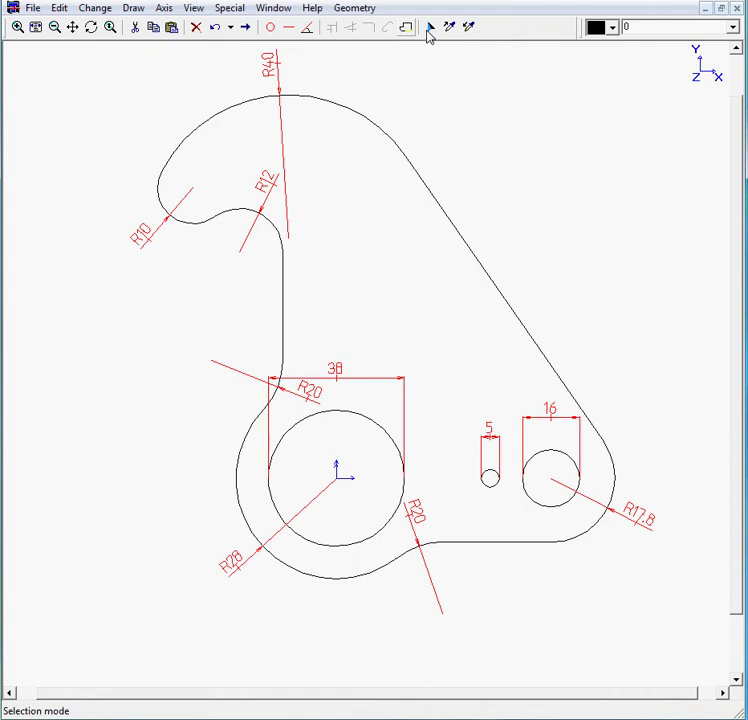
pyautogui.click(433, 28)
pyautogui.moveTo(267, 70); pyautogui.dragTo(355, 132)
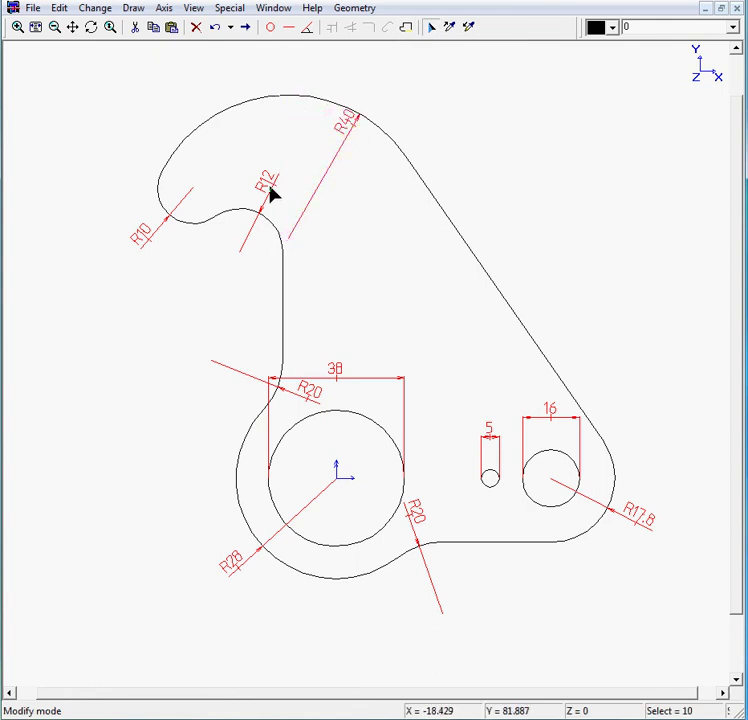
pyautogui.moveTo(268, 188); pyautogui.dragTo(248, 234)
pyautogui.moveTo(160, 238); pyautogui.dragTo(135, 210)
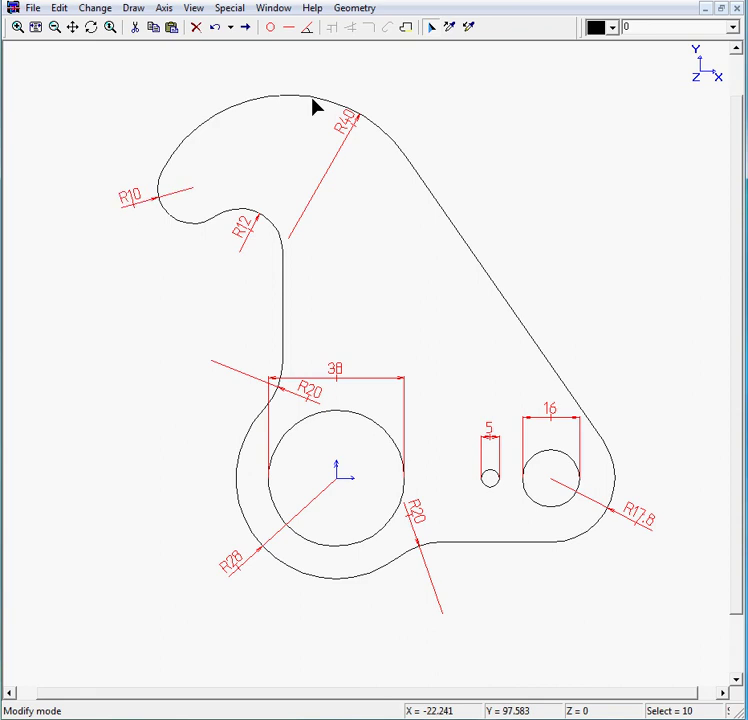
# Move the upper R20 label up-left and the lower R20 label down along their arcs
pyautogui.click(432, 29)
pyautogui.moveTo(306, 399)
pyautogui.mouseDown()
pyautogui.moveTo(264, 369)
pyautogui.moveTo(242, 381)
pyautogui.moveTo(264, 371)
pyautogui.mouseUp()
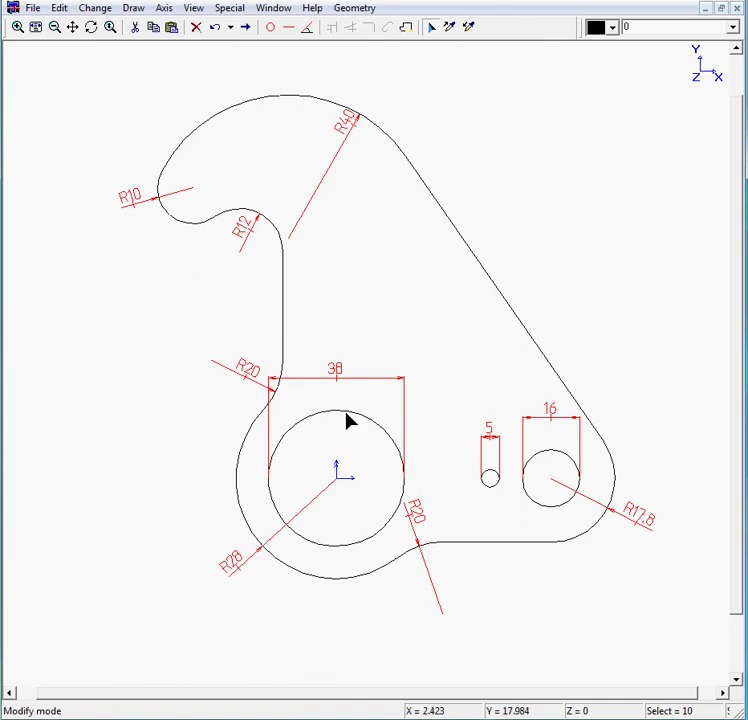
pyautogui.moveTo(407, 527); pyautogui.dragTo(407, 562)
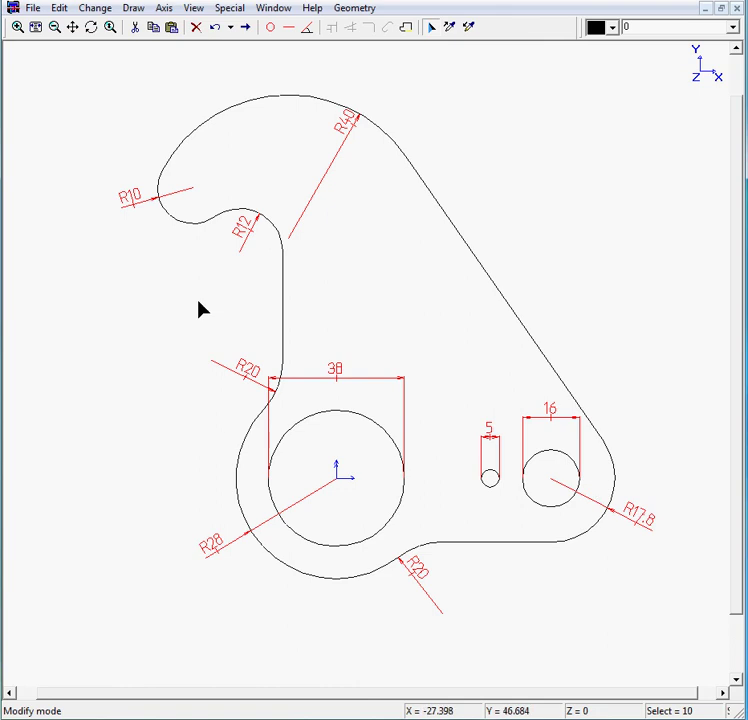
pyautogui.click(440, 27)
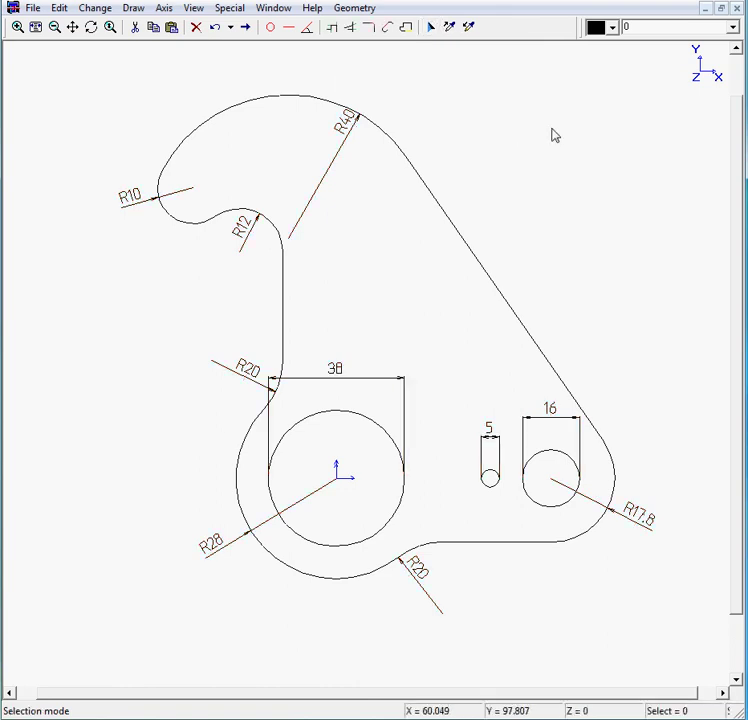
# Add vertical 71 and 63.25 dimensions from the large hole's centre to the hook's arcs
pyautogui.click(134, 9)
pyautogui.moveTo(158, 58)
pyautogui.click(262, 56)
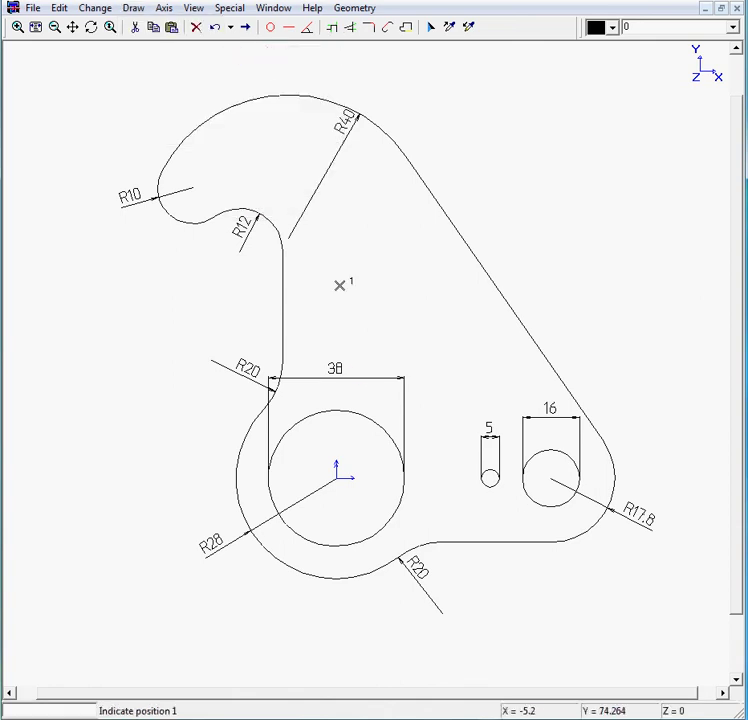
pyautogui.click(338, 480)
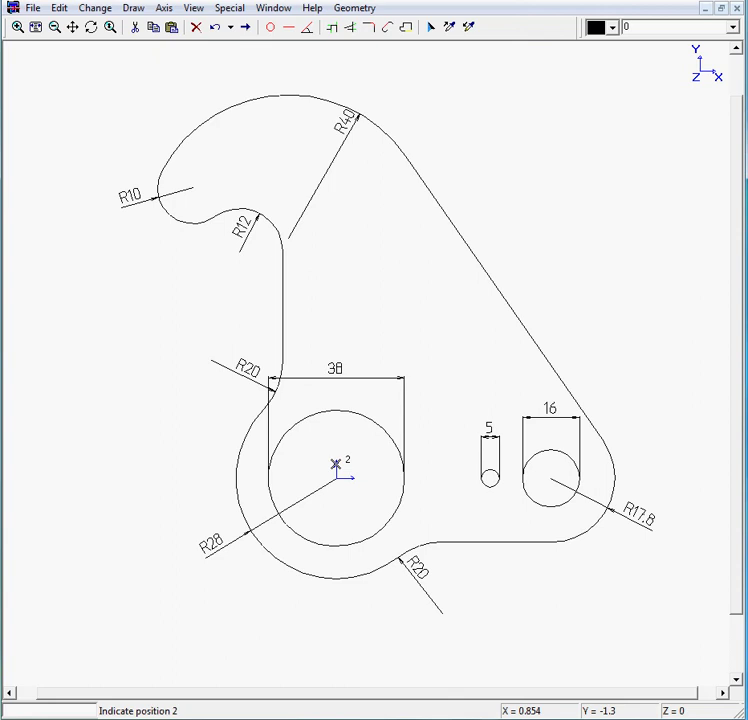
pyautogui.click(190, 226)
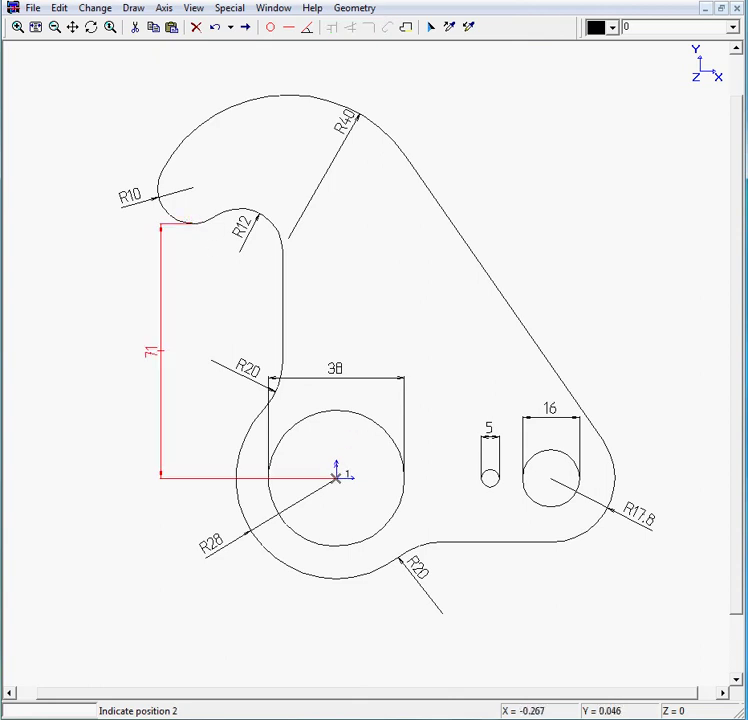
pyautogui.click(237, 251)
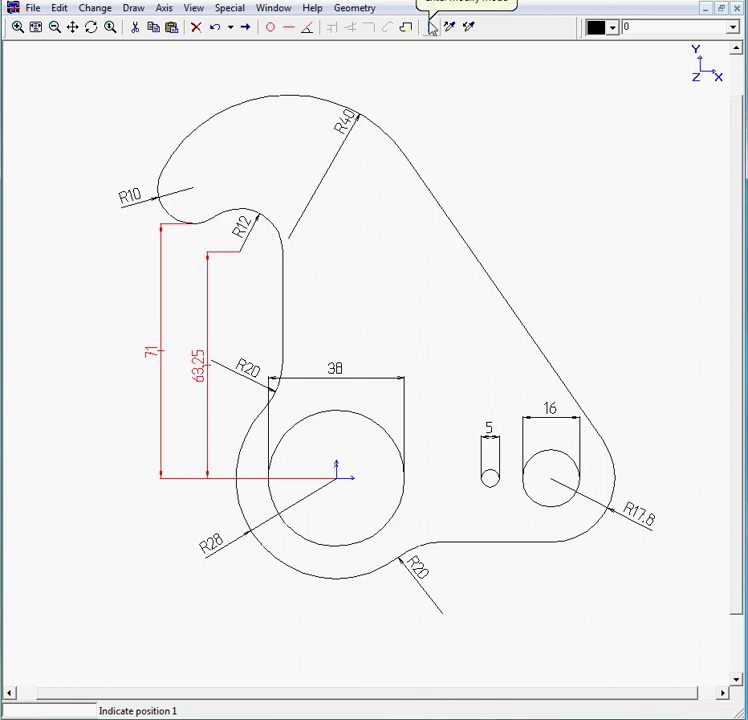
pyautogui.click(432, 27)
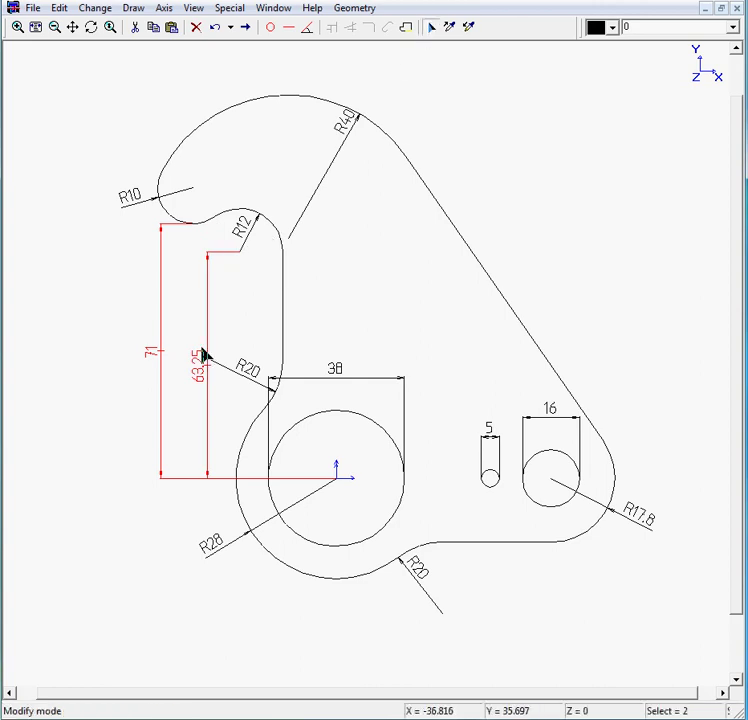
# Turn the 63.25 dimension into a horizontal 27 dimension and lift it above the hook
pyautogui.moveTo(205, 352); pyautogui.dragTo(311, 280)
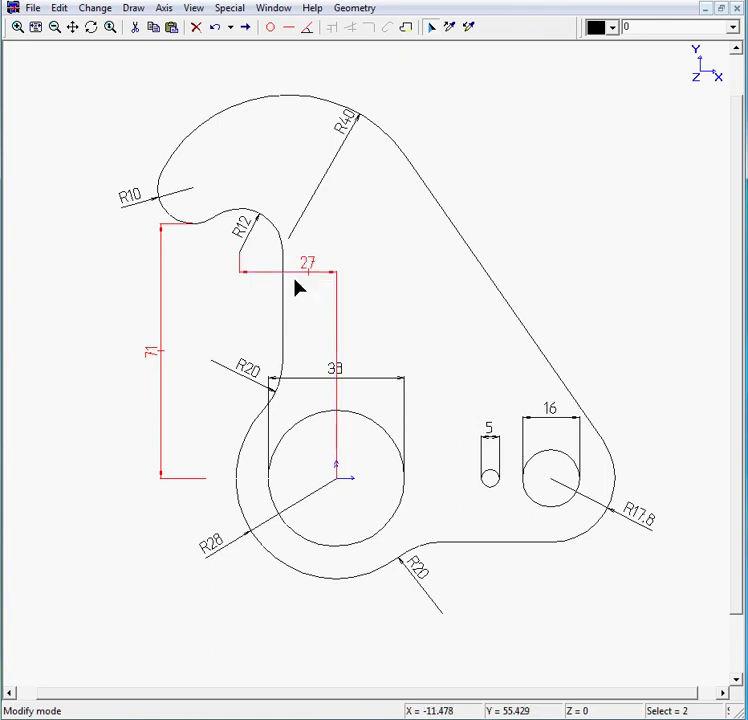
pyautogui.moveTo(297, 287); pyautogui.dragTo(279, 150)
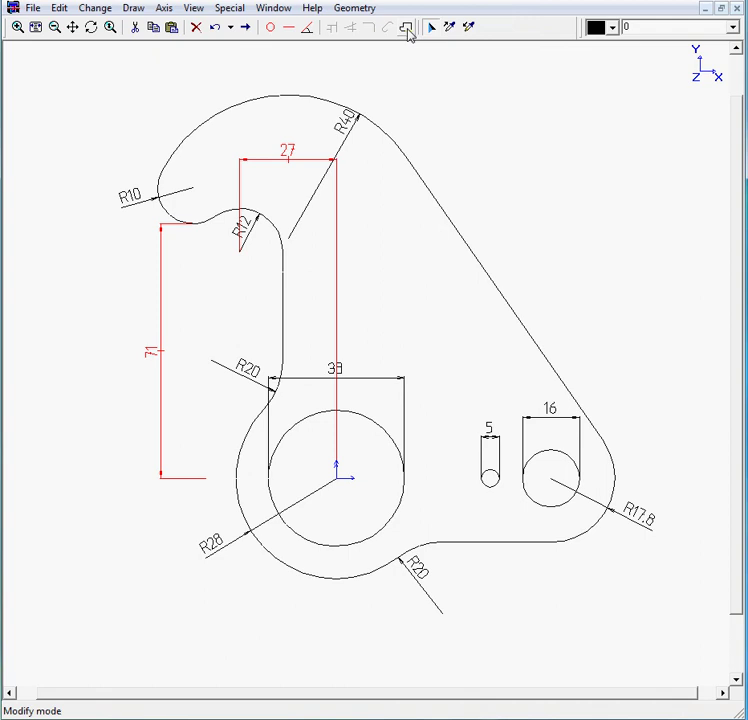
# Recreate the vertical 63.25 dimension from the large hole's centre, undoing a mistaken 71.81 one
pyautogui.click(132, 10)
pyautogui.moveTo(150, 56)
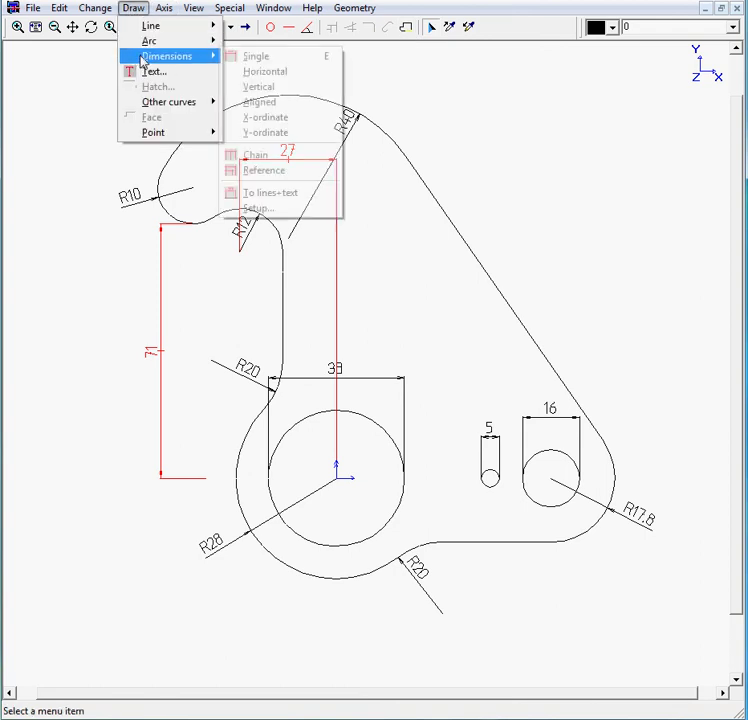
pyautogui.click(240, 56)
pyautogui.click(337, 478)
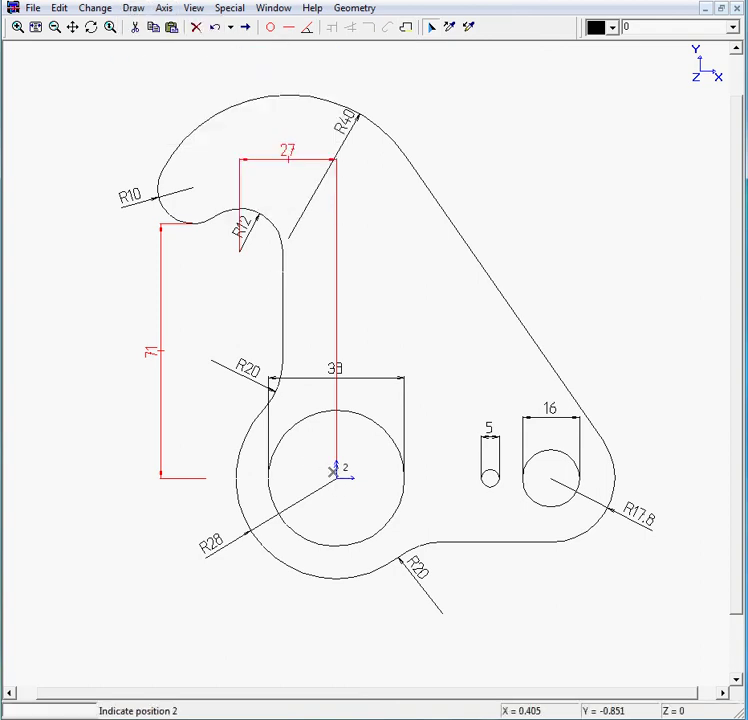
pyautogui.click(240, 251)
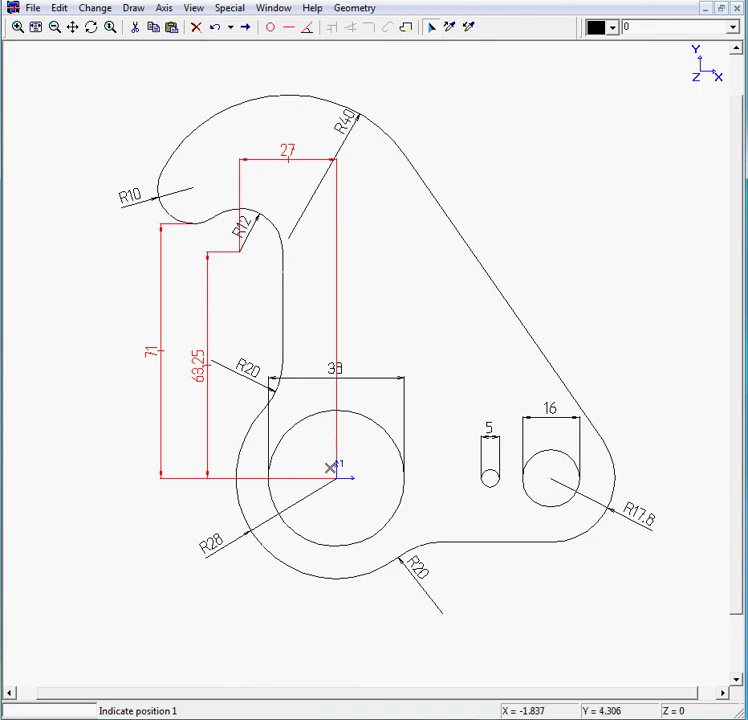
pyautogui.click(336, 477)
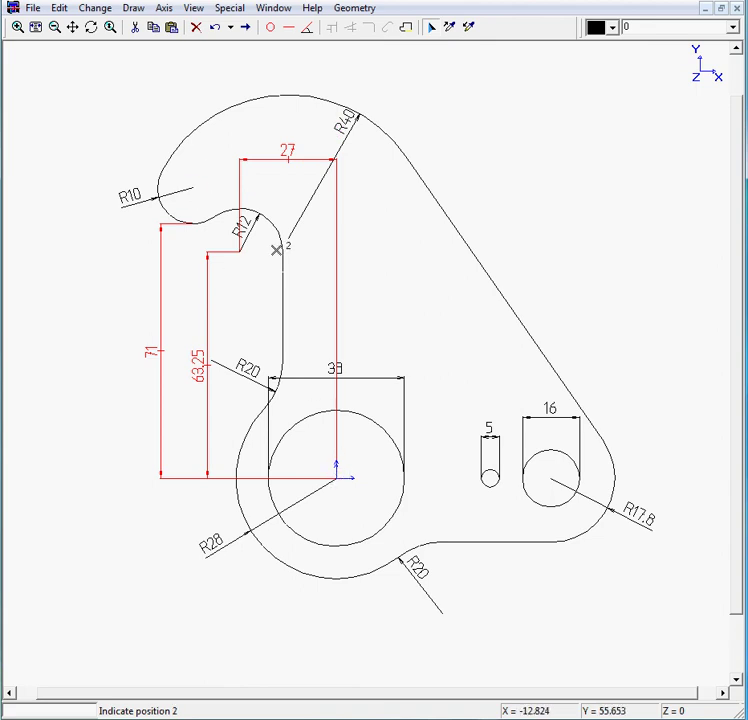
pyautogui.click(189, 189)
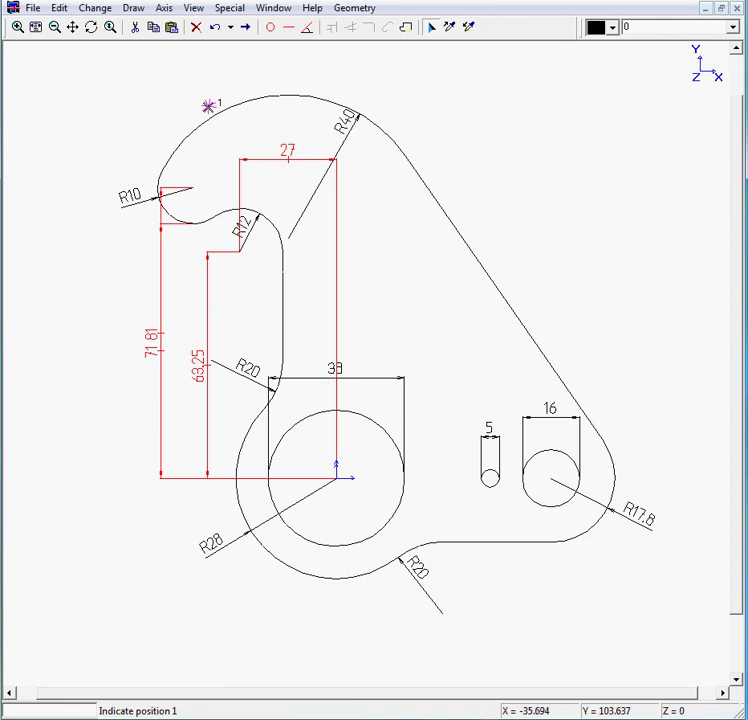
pyautogui.click(215, 29)
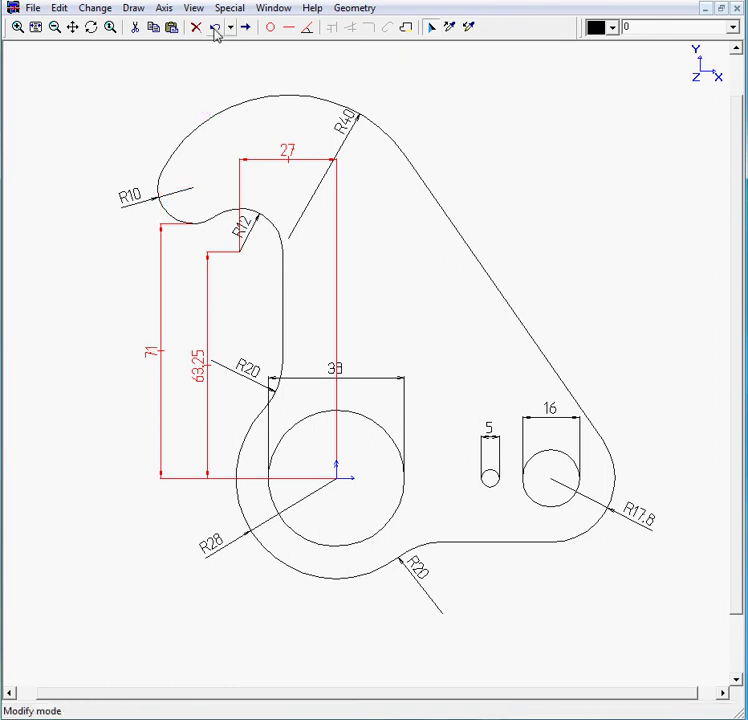
# Start another single dimension from the large hole's centre
pyautogui.click(136, 8)
pyautogui.moveTo(166, 56)
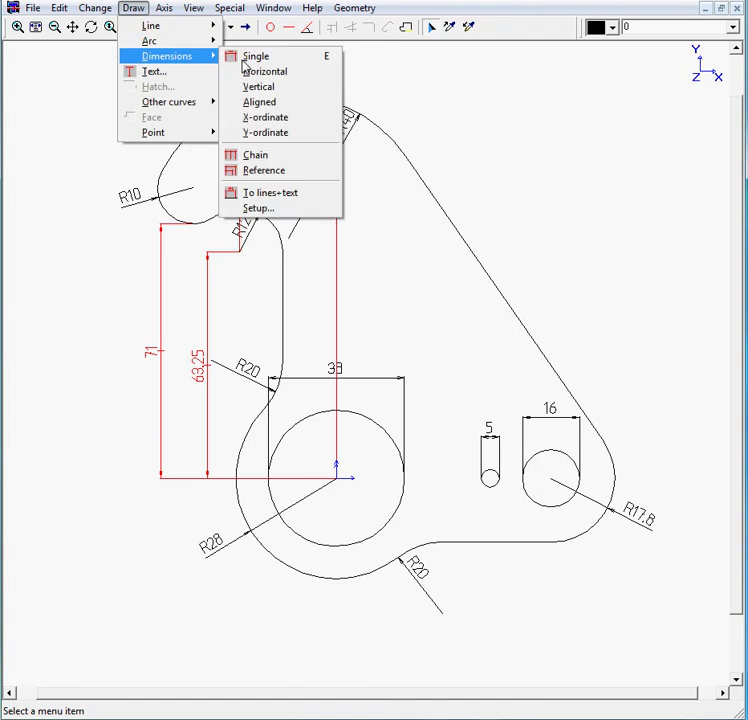
pyautogui.click(278, 62)
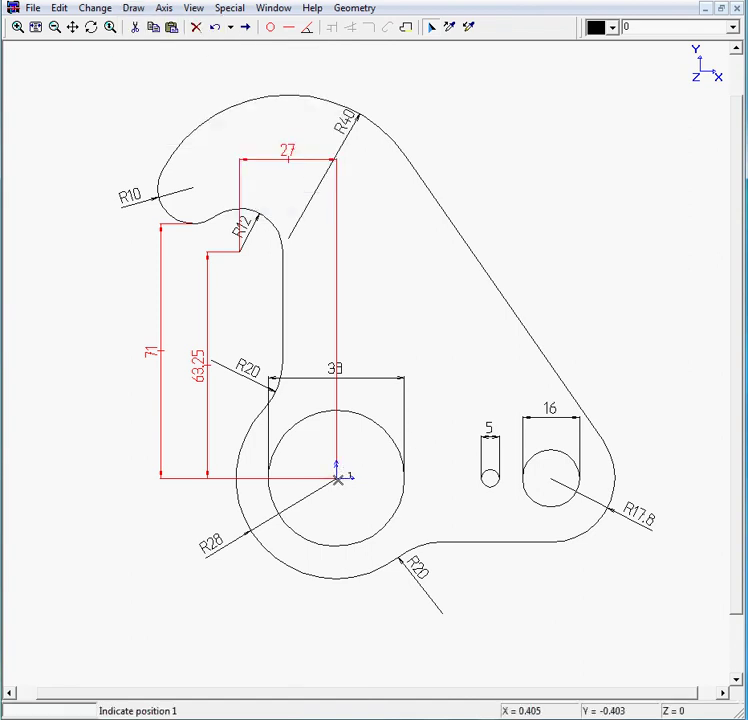
pyautogui.click(338, 478)
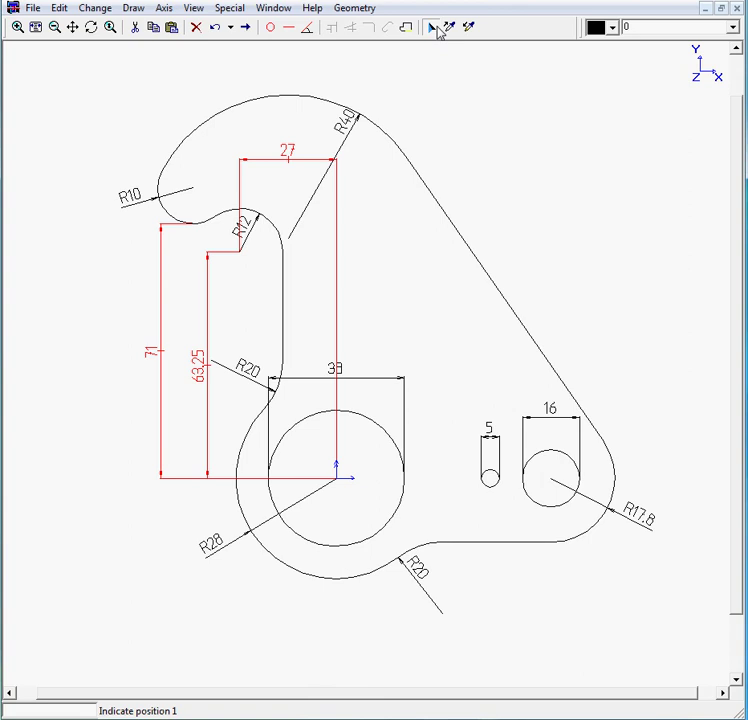
pyautogui.click(432, 28)
# Drag the new dimension above the part as a horizontal 40 dimension and fit the view
pyautogui.moveTo(168, 357); pyautogui.dragTo(267, 73)
pyautogui.click(35, 27)
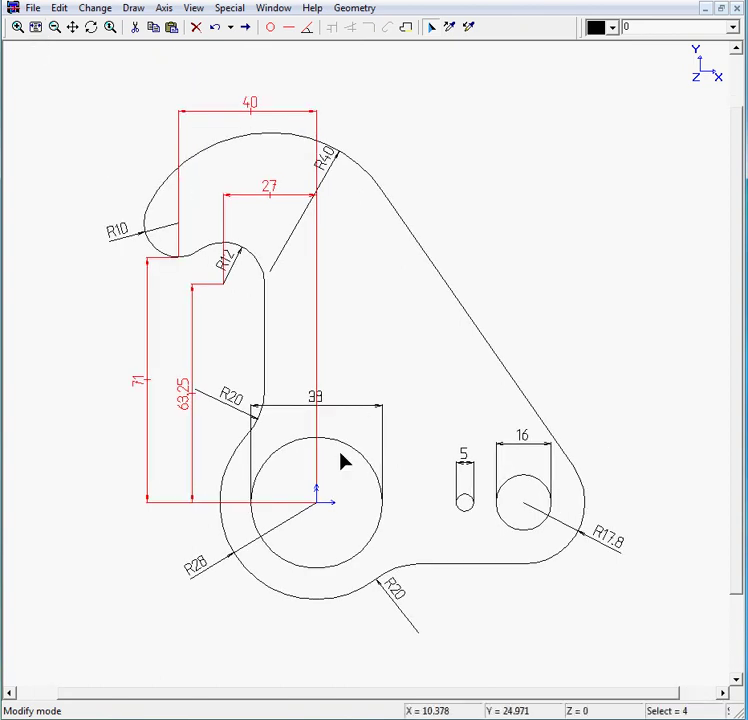
pyautogui.rightClick(512, 190)
pyautogui.click(429, 29)
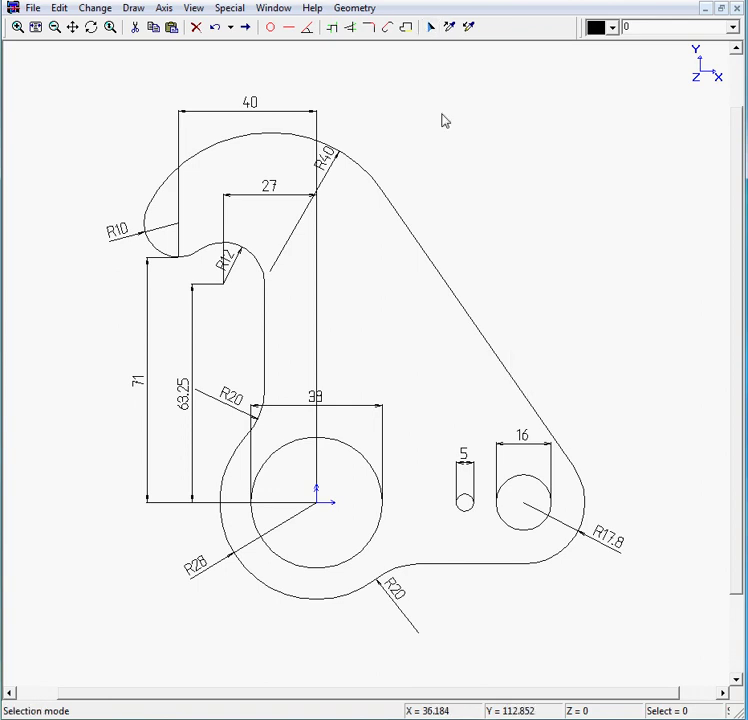